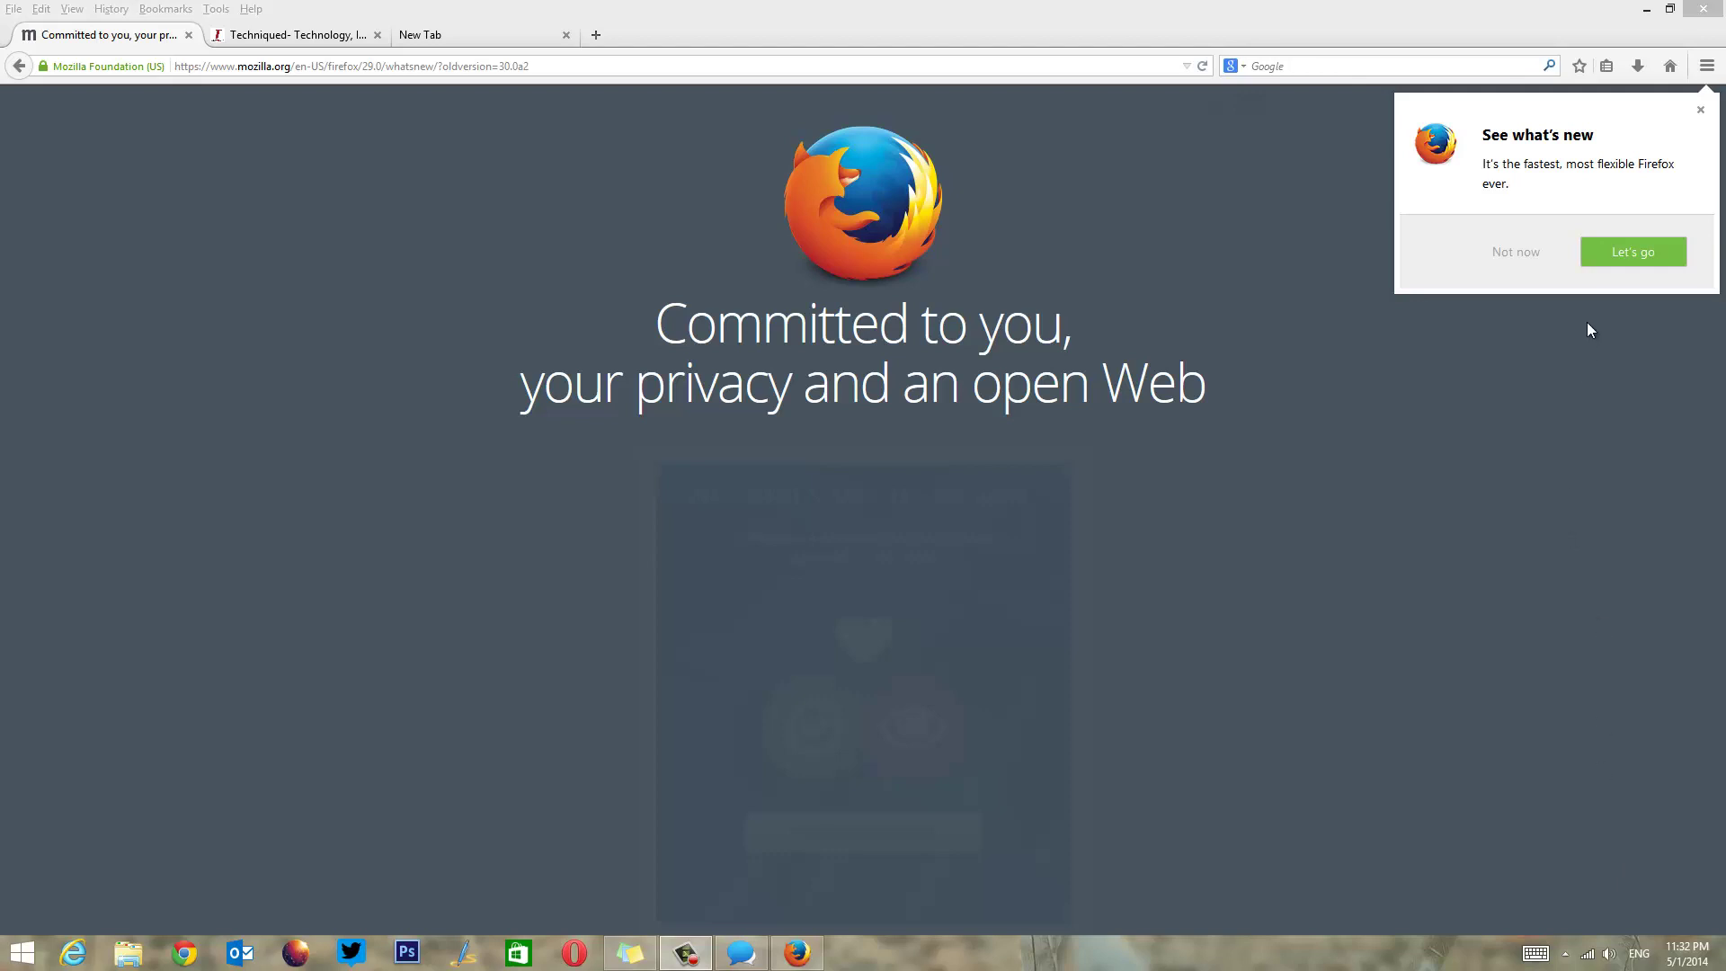
- Click "Let's go" on the See what's new prompt to start the Firefox 29 tour
click(1631, 261)
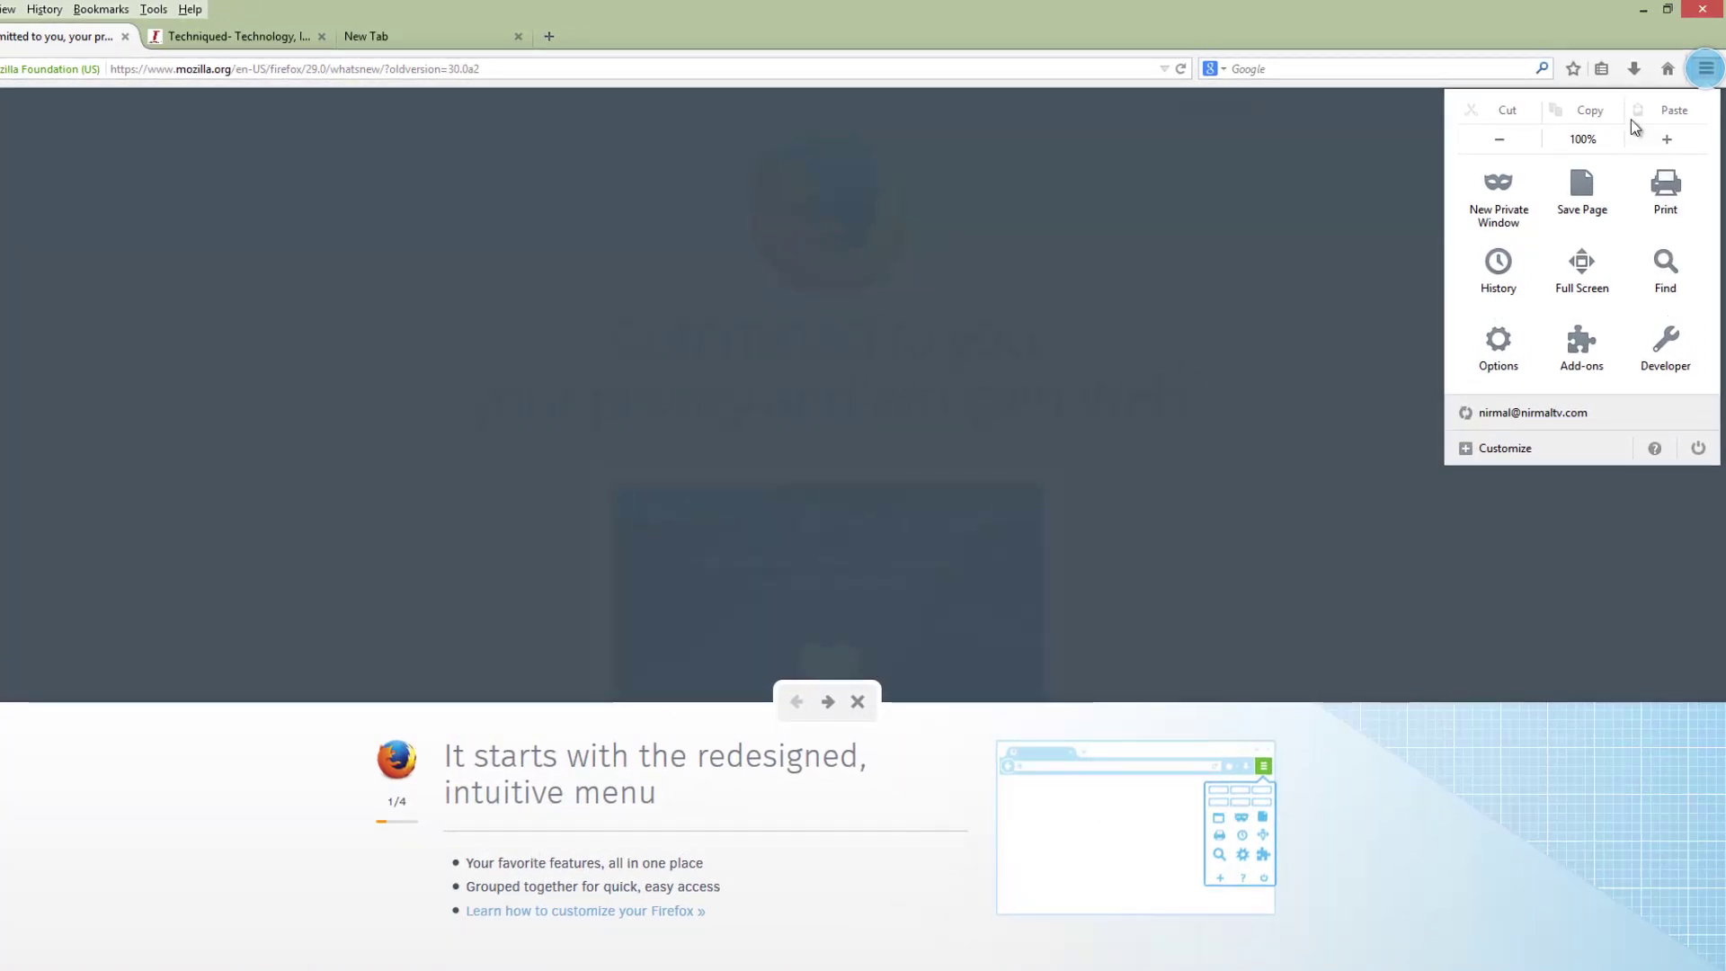
- Advance the tour three times to slide 4 of 4 about bookmarks
click(828, 703)
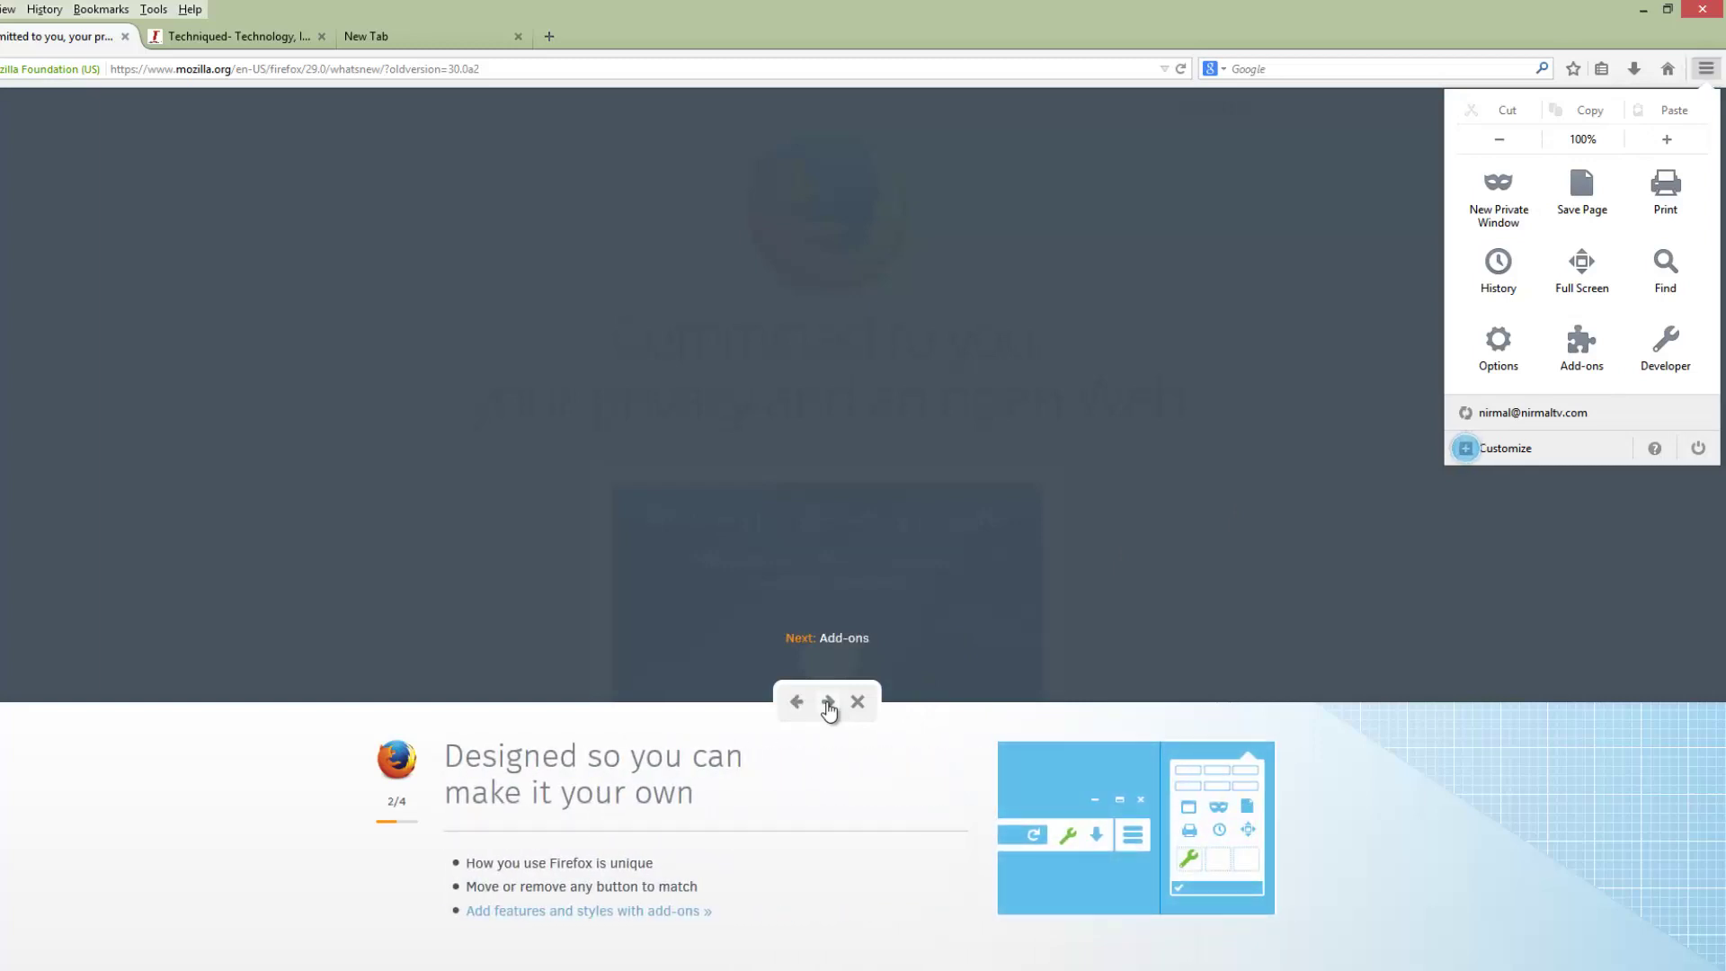
click(828, 702)
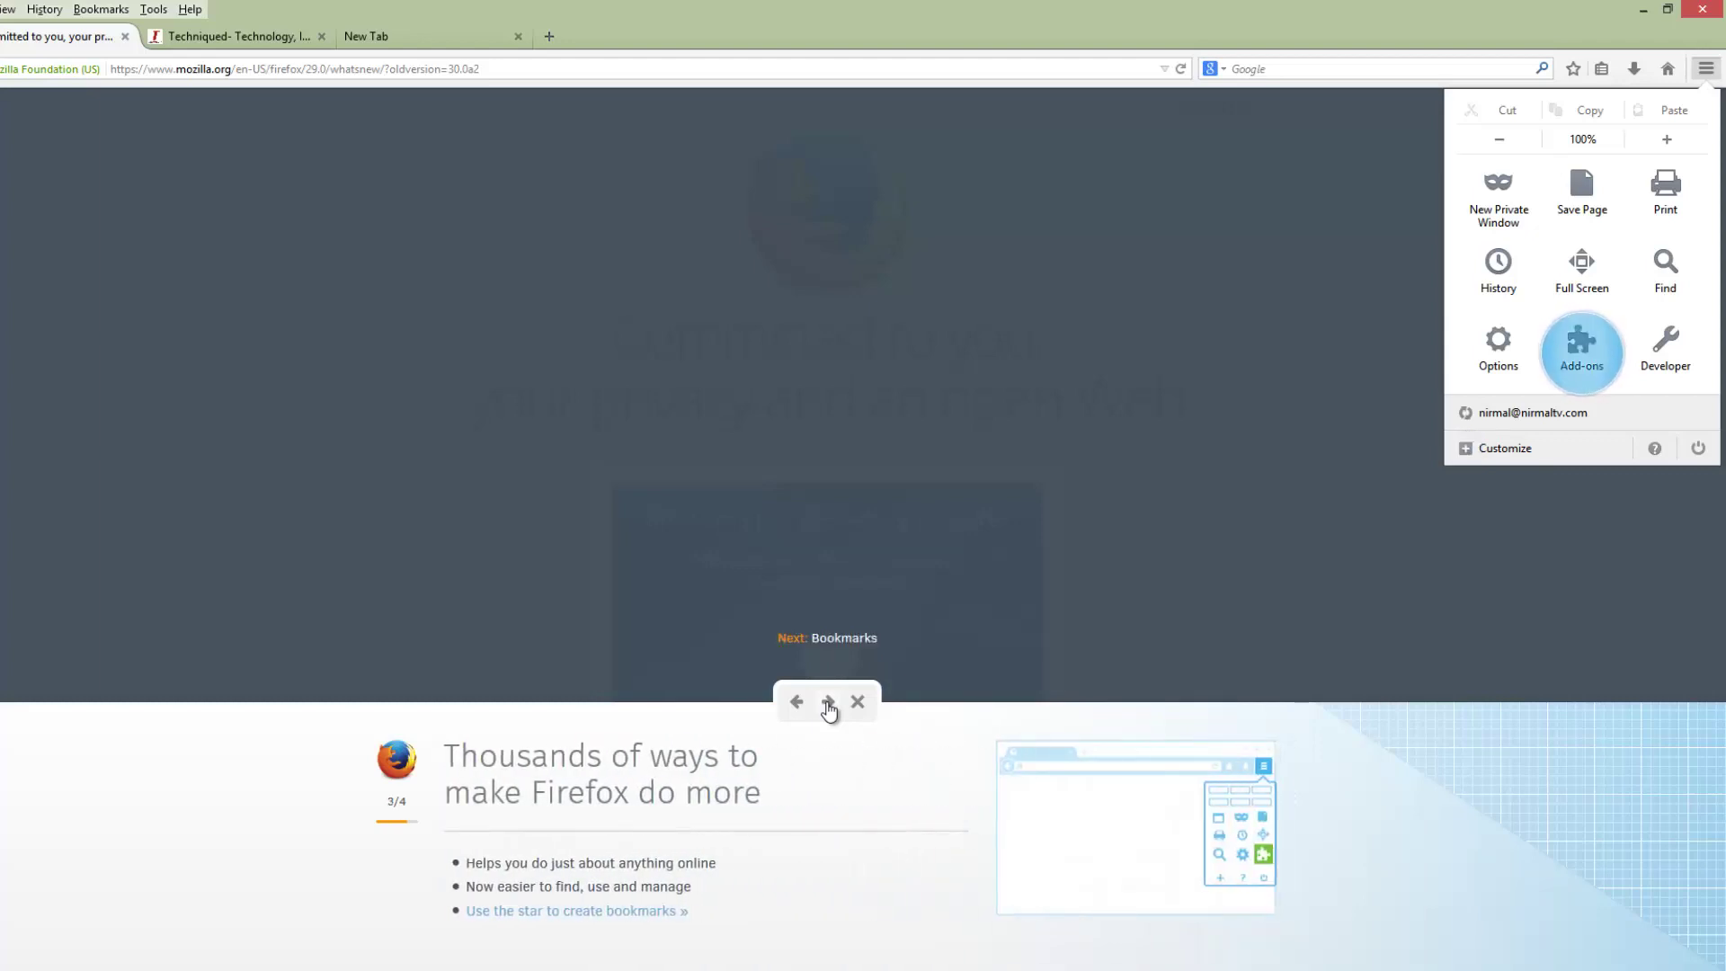
click(828, 703)
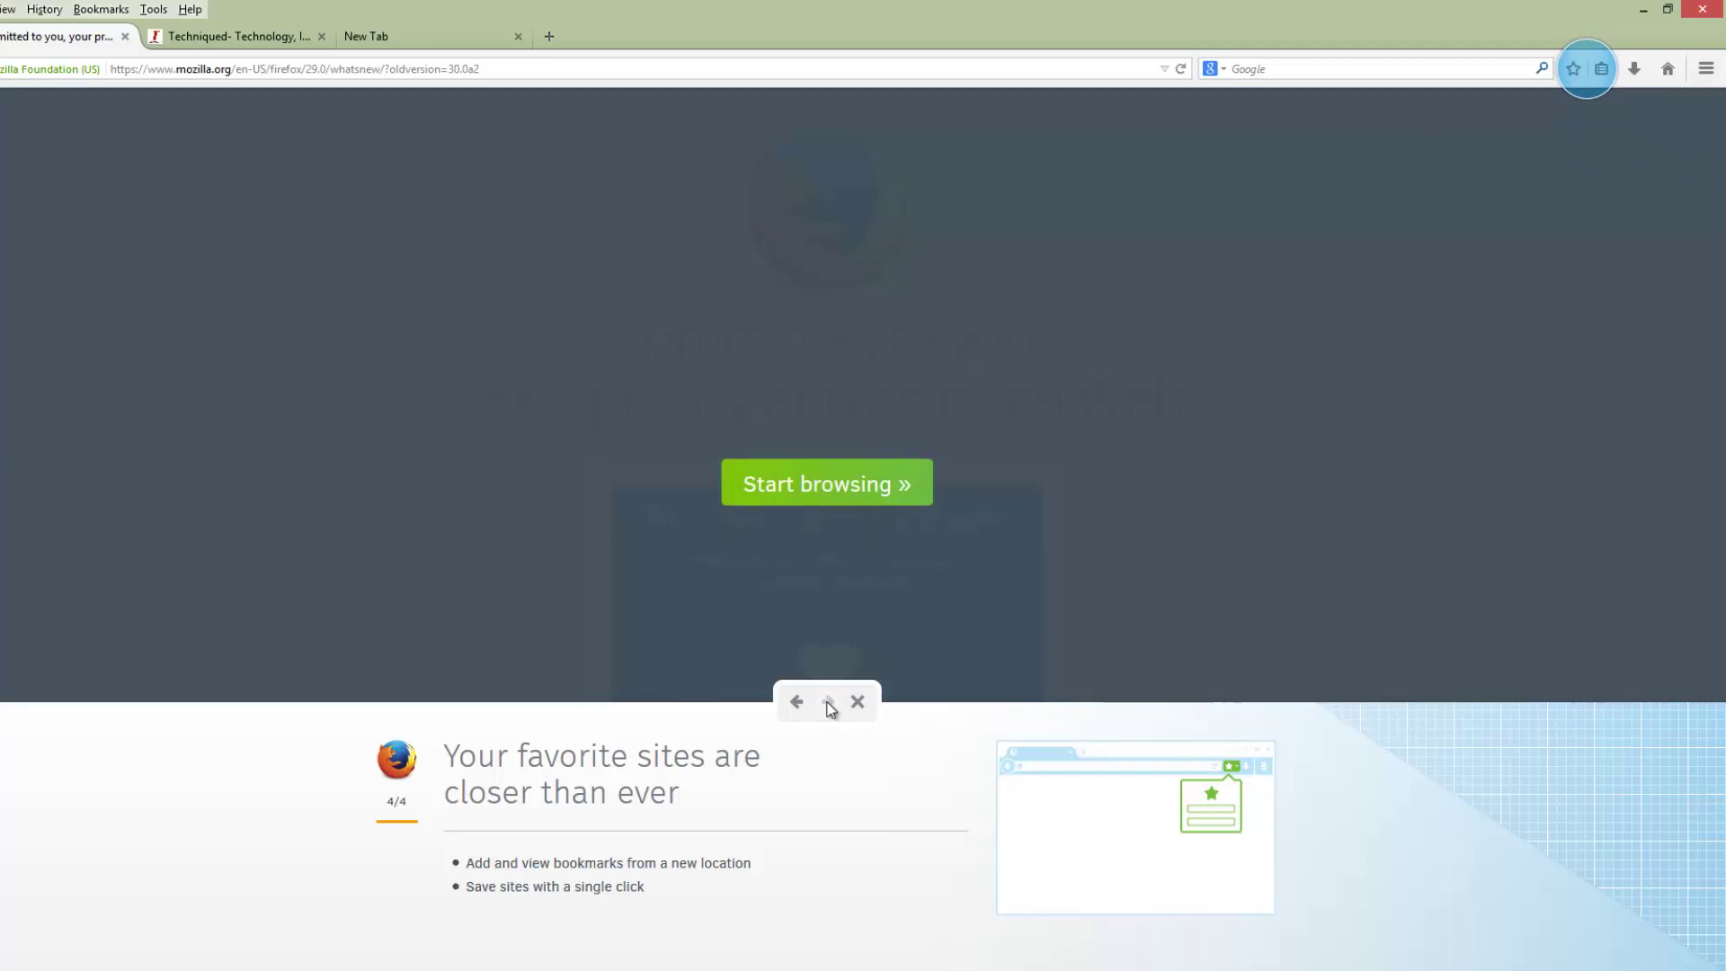
- Finish the tour with Start browsing and bring the techniqued.com tab forward
click(819, 500)
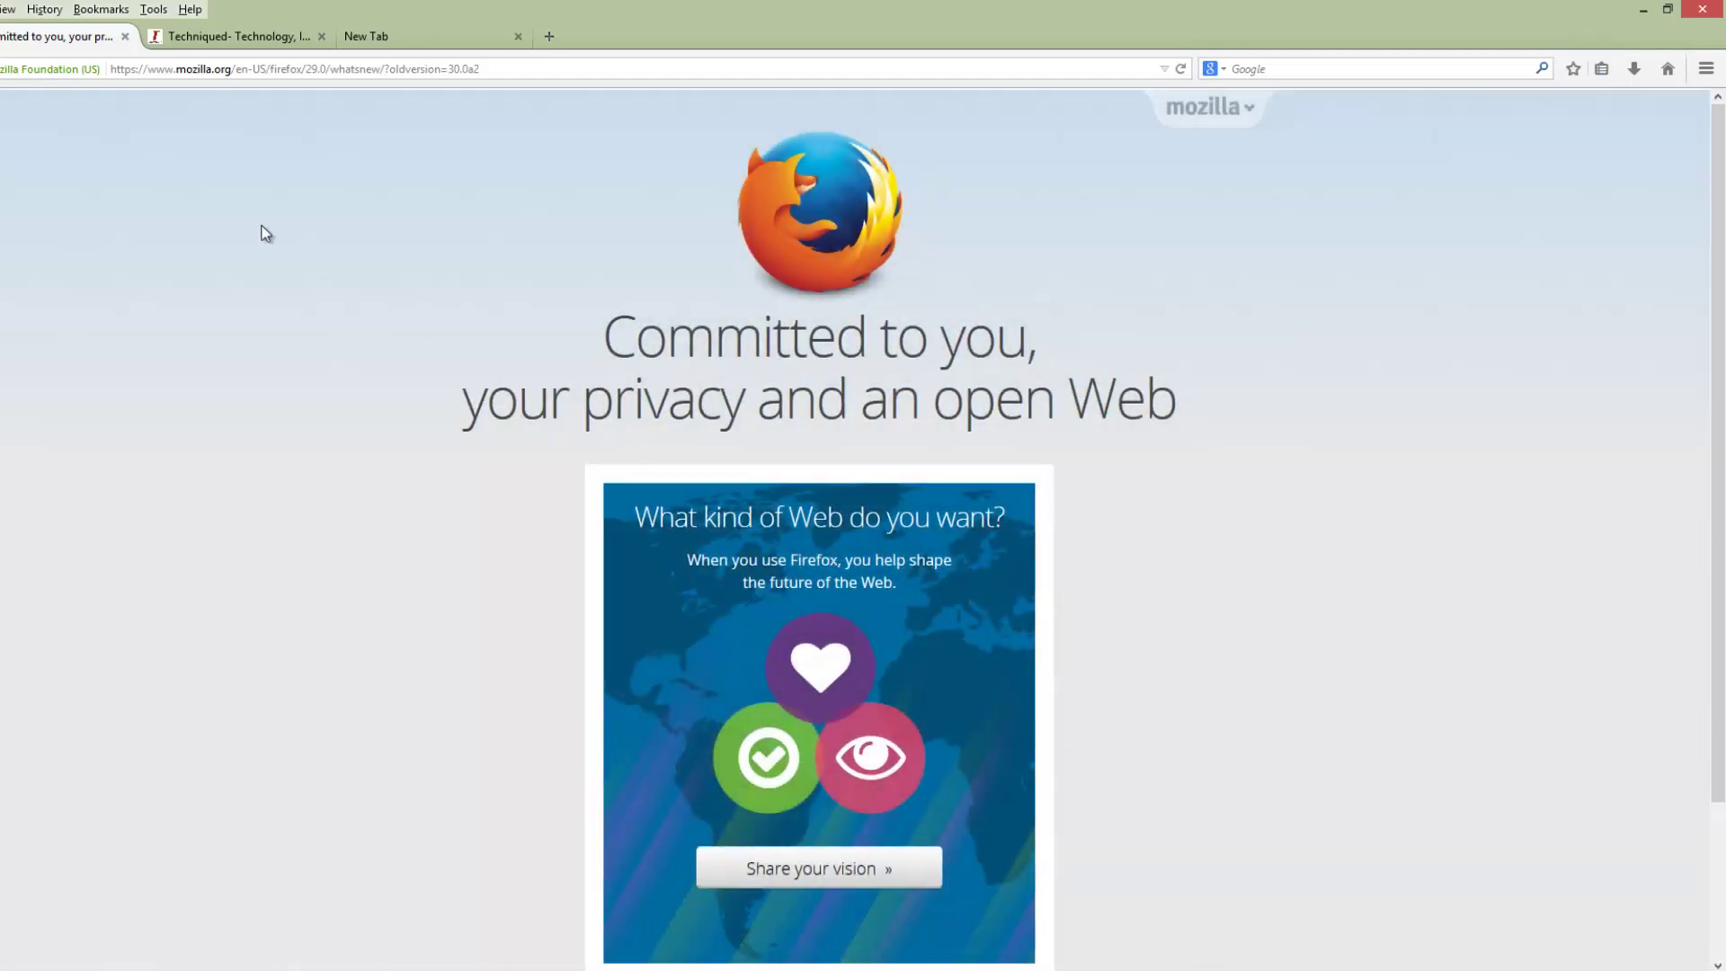
click(147, 41)
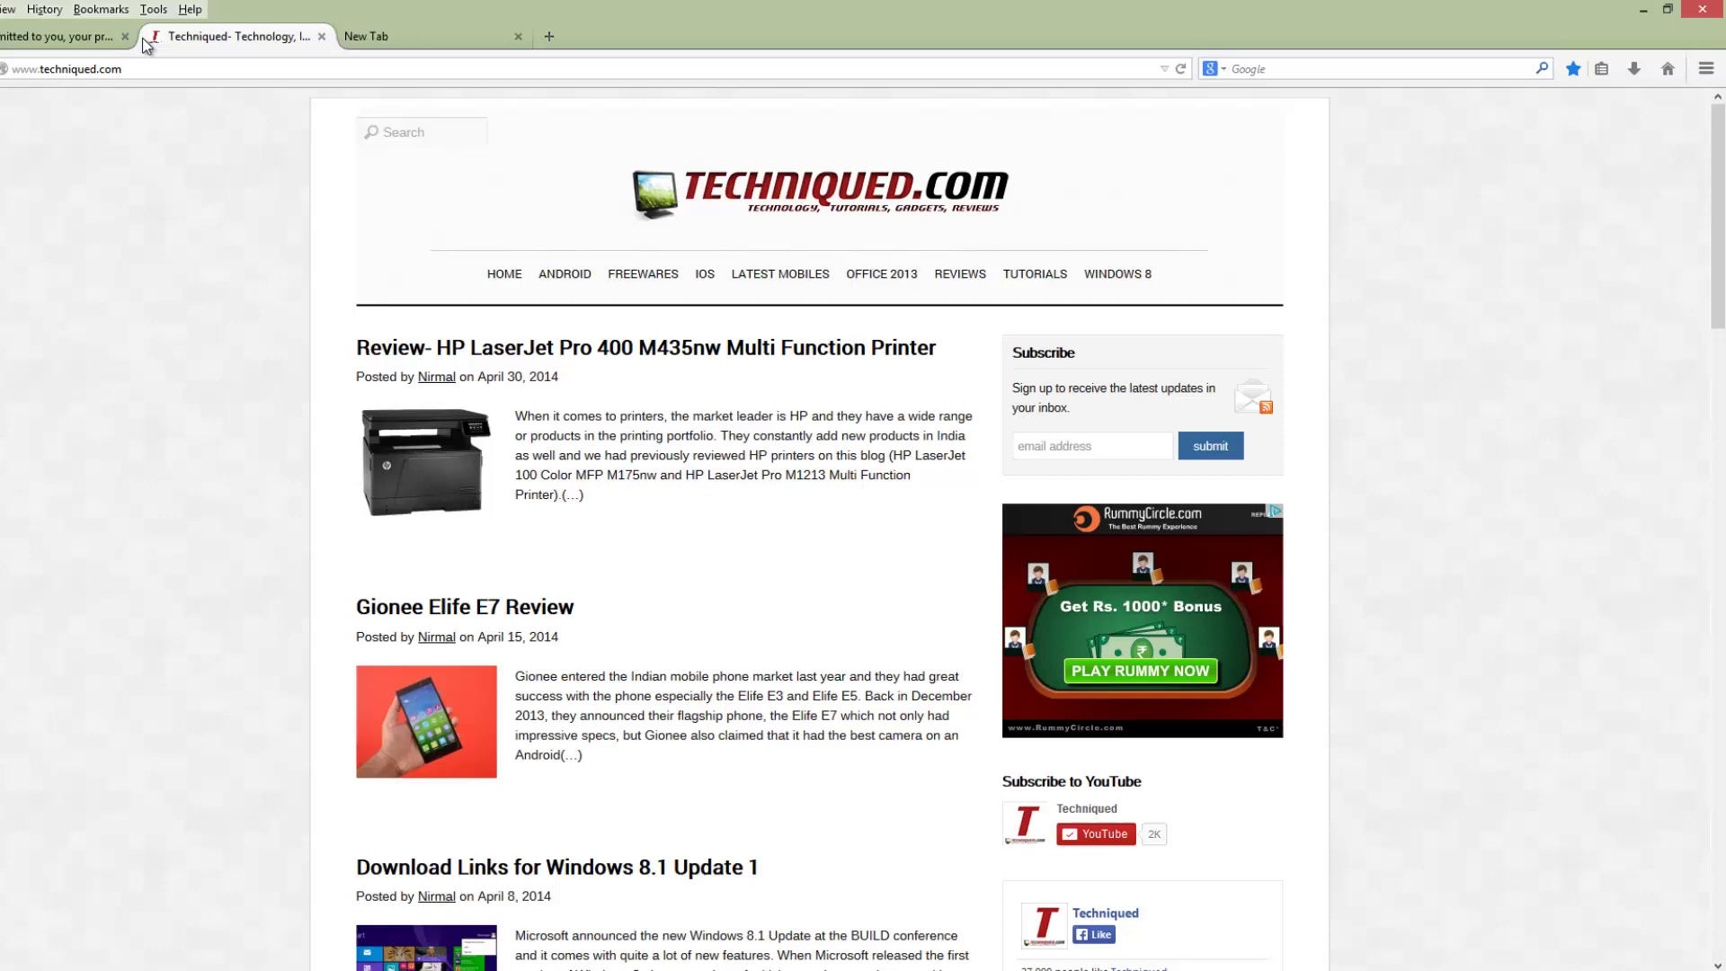
- Switch back and forth between the Mozilla welcome tab and the techniqued.com tab
click(98, 37)
click(231, 42)
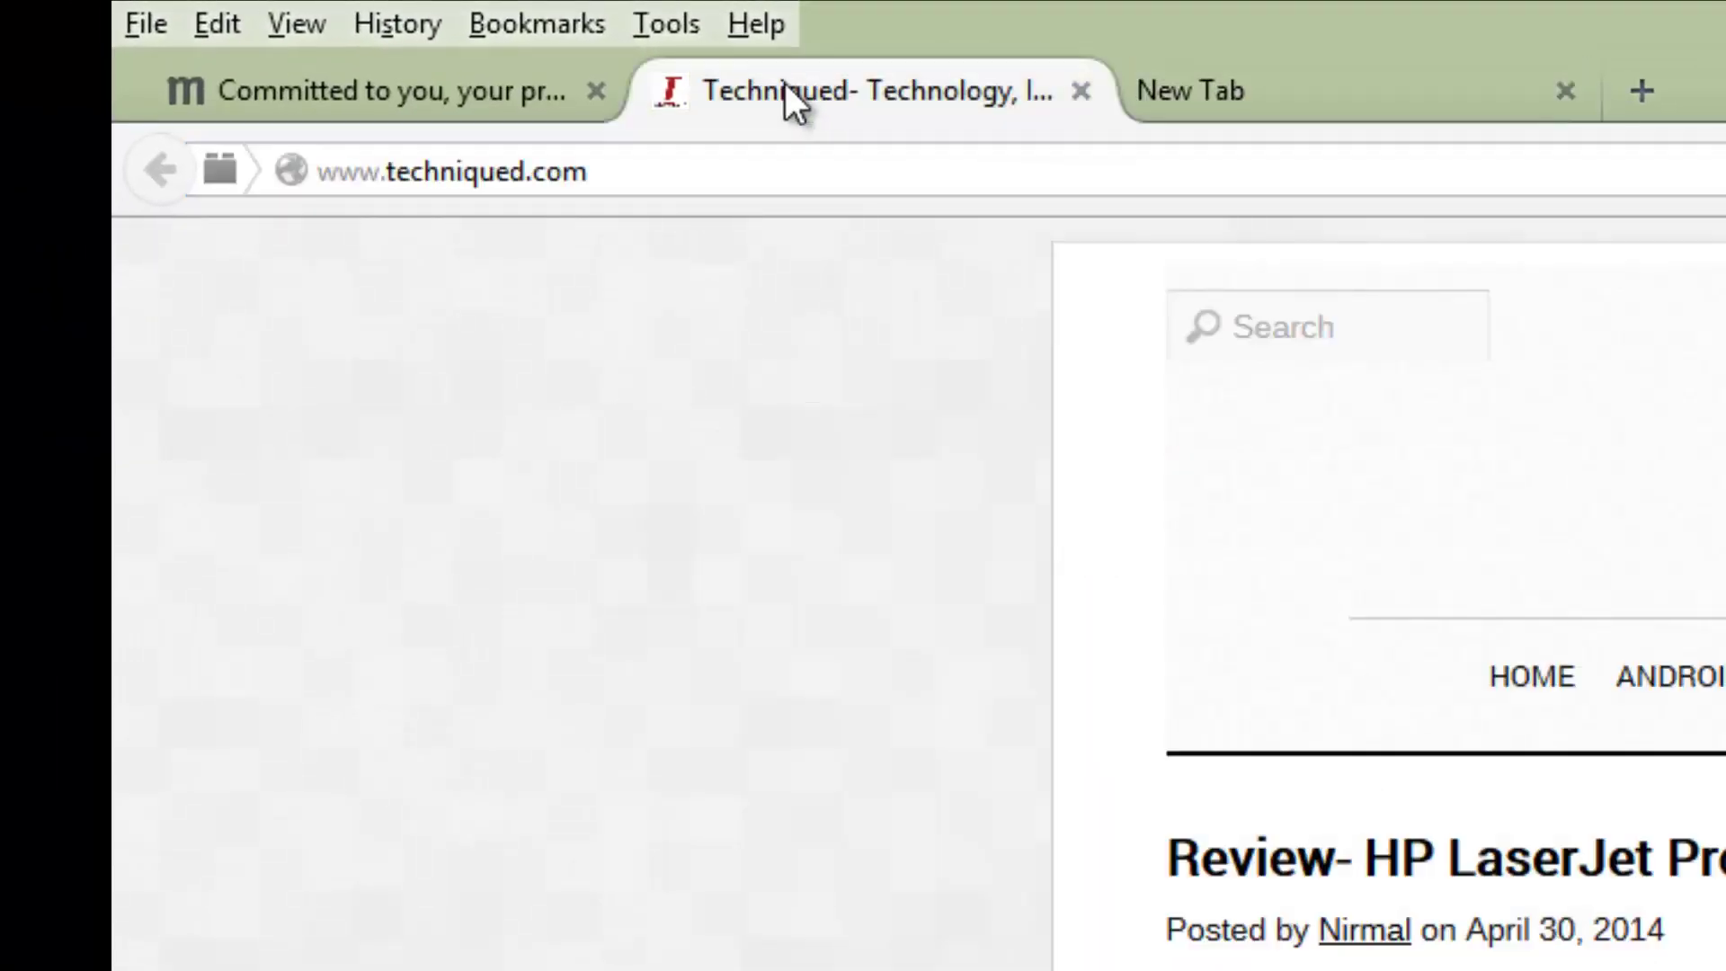
click(503, 90)
click(880, 90)
click(387, 95)
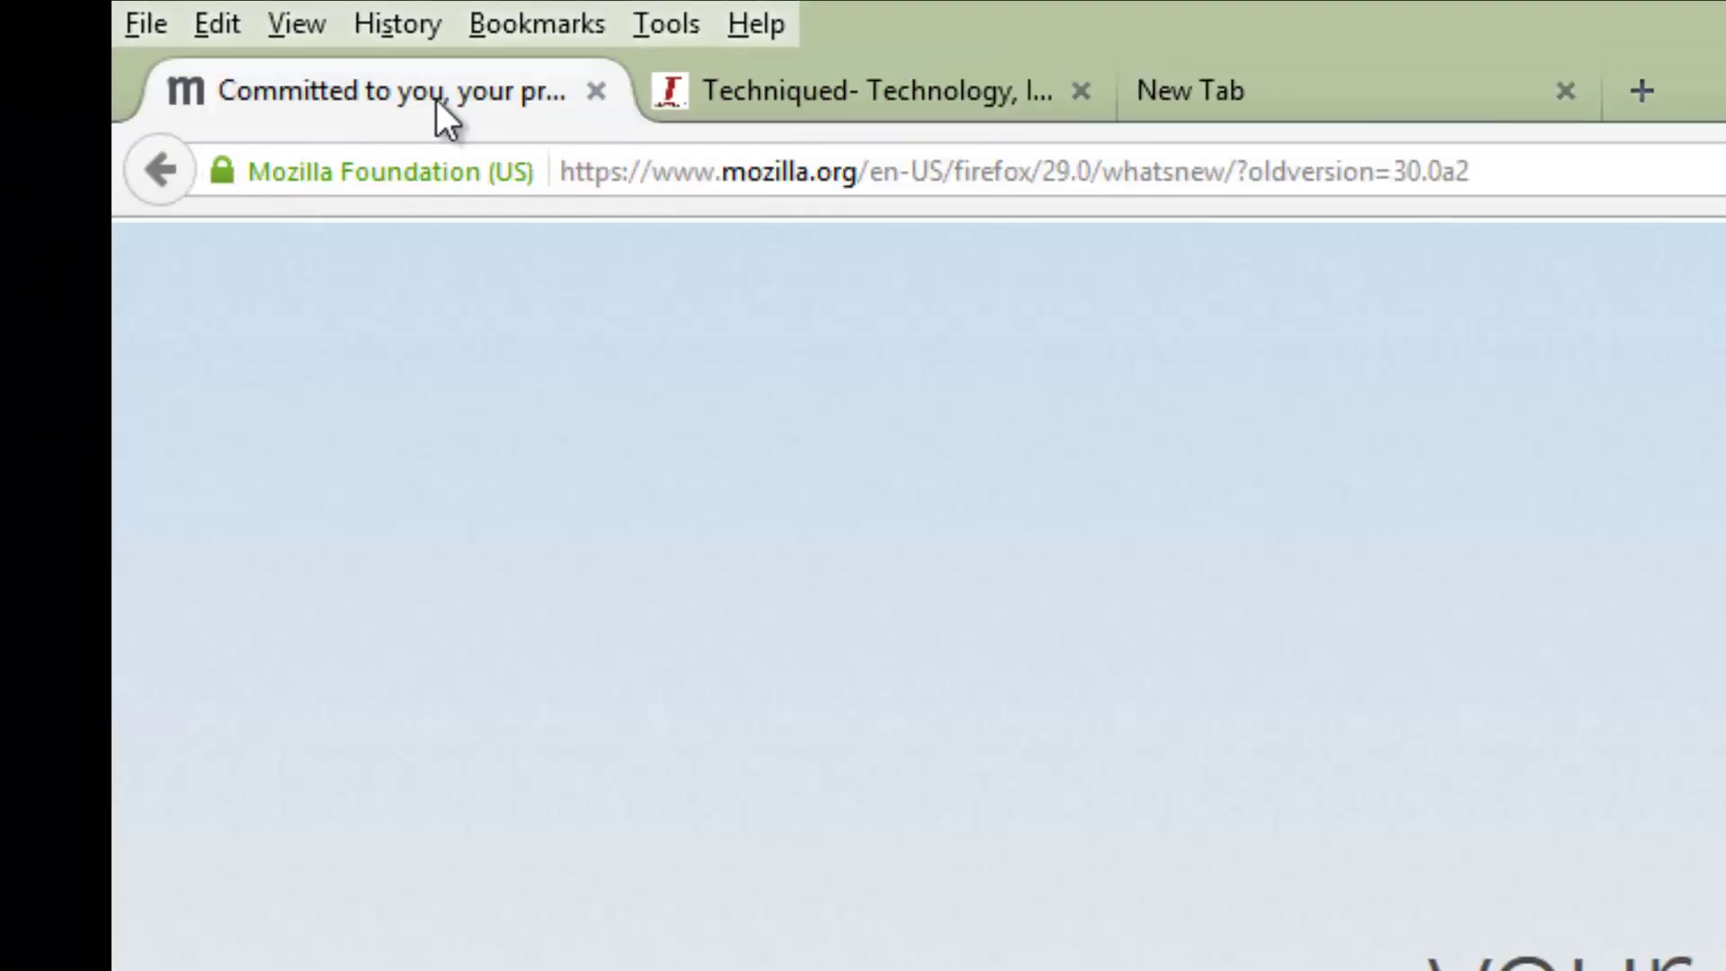
click(736, 85)
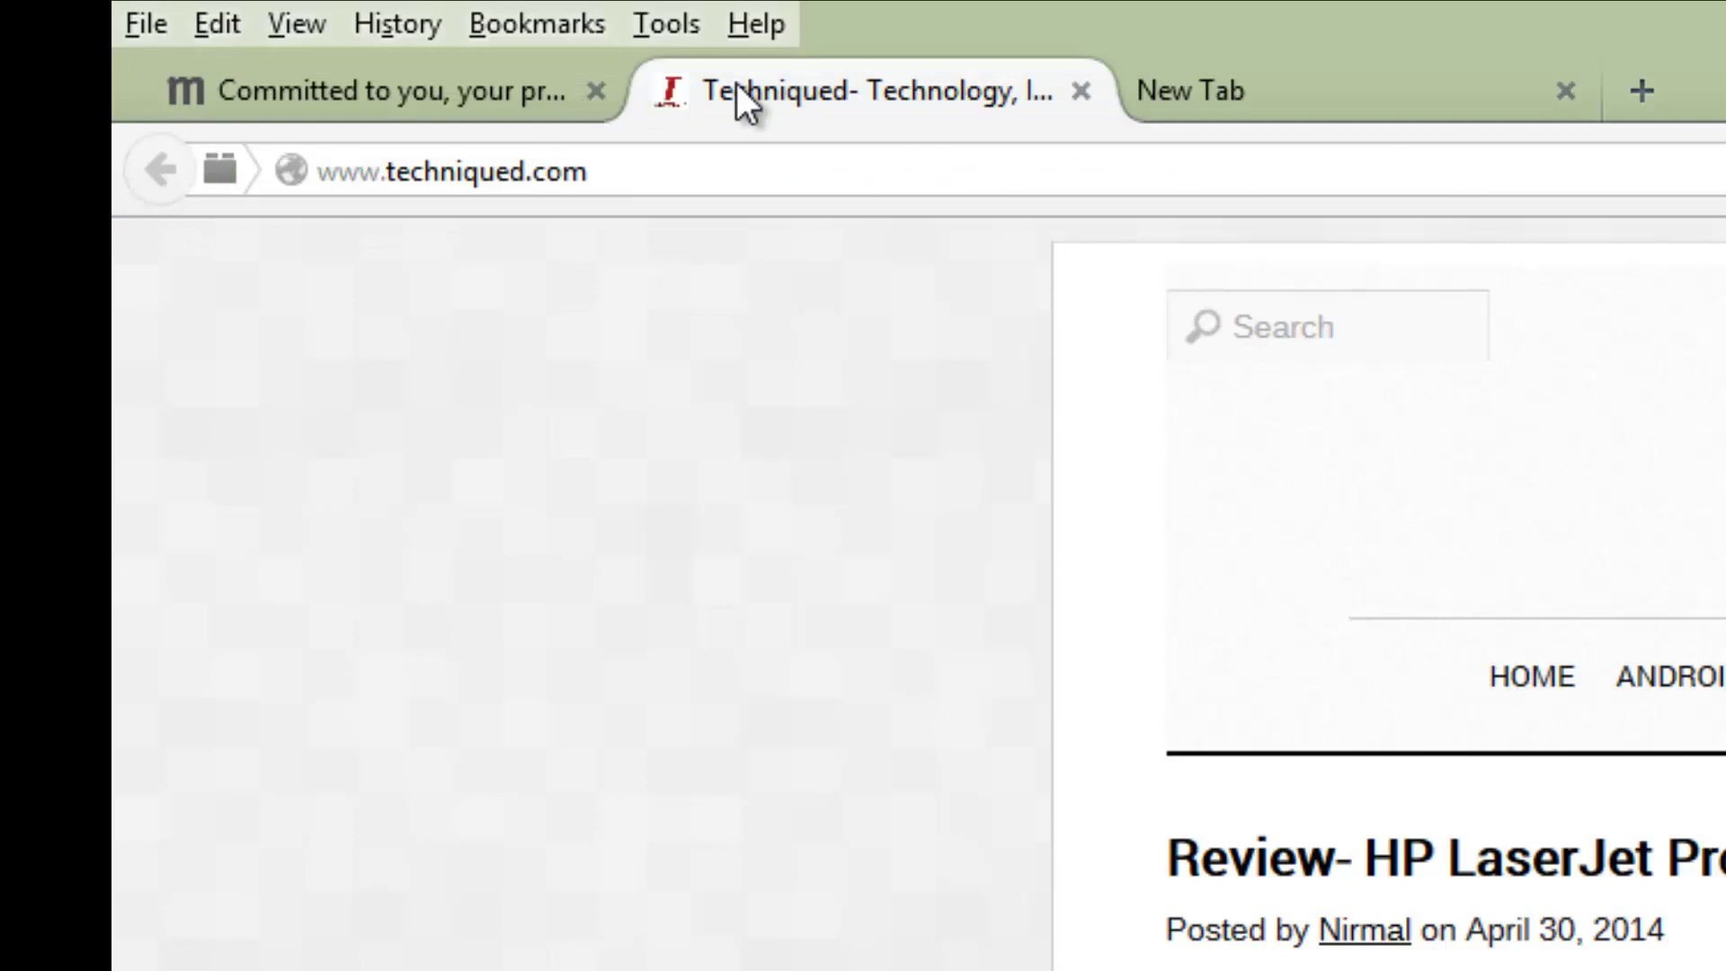
click(438, 99)
click(654, 114)
click(370, 106)
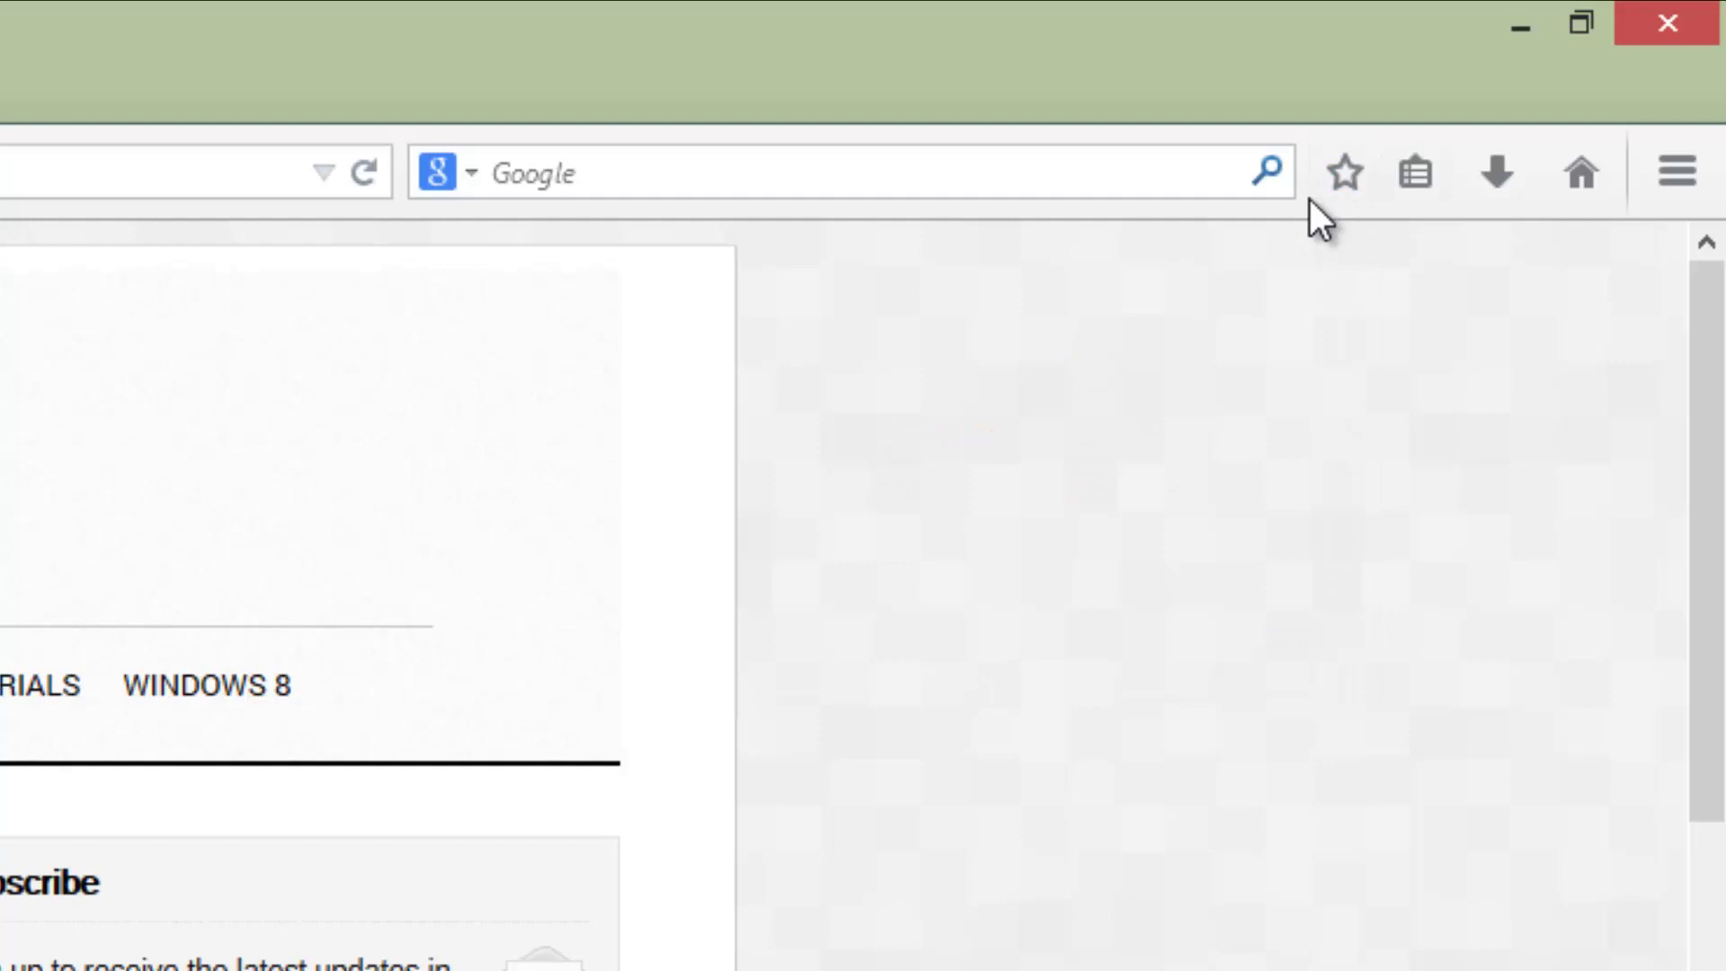
- Bookmark techniqued.com with the star, then open and close the bookmarks list
click(1354, 186)
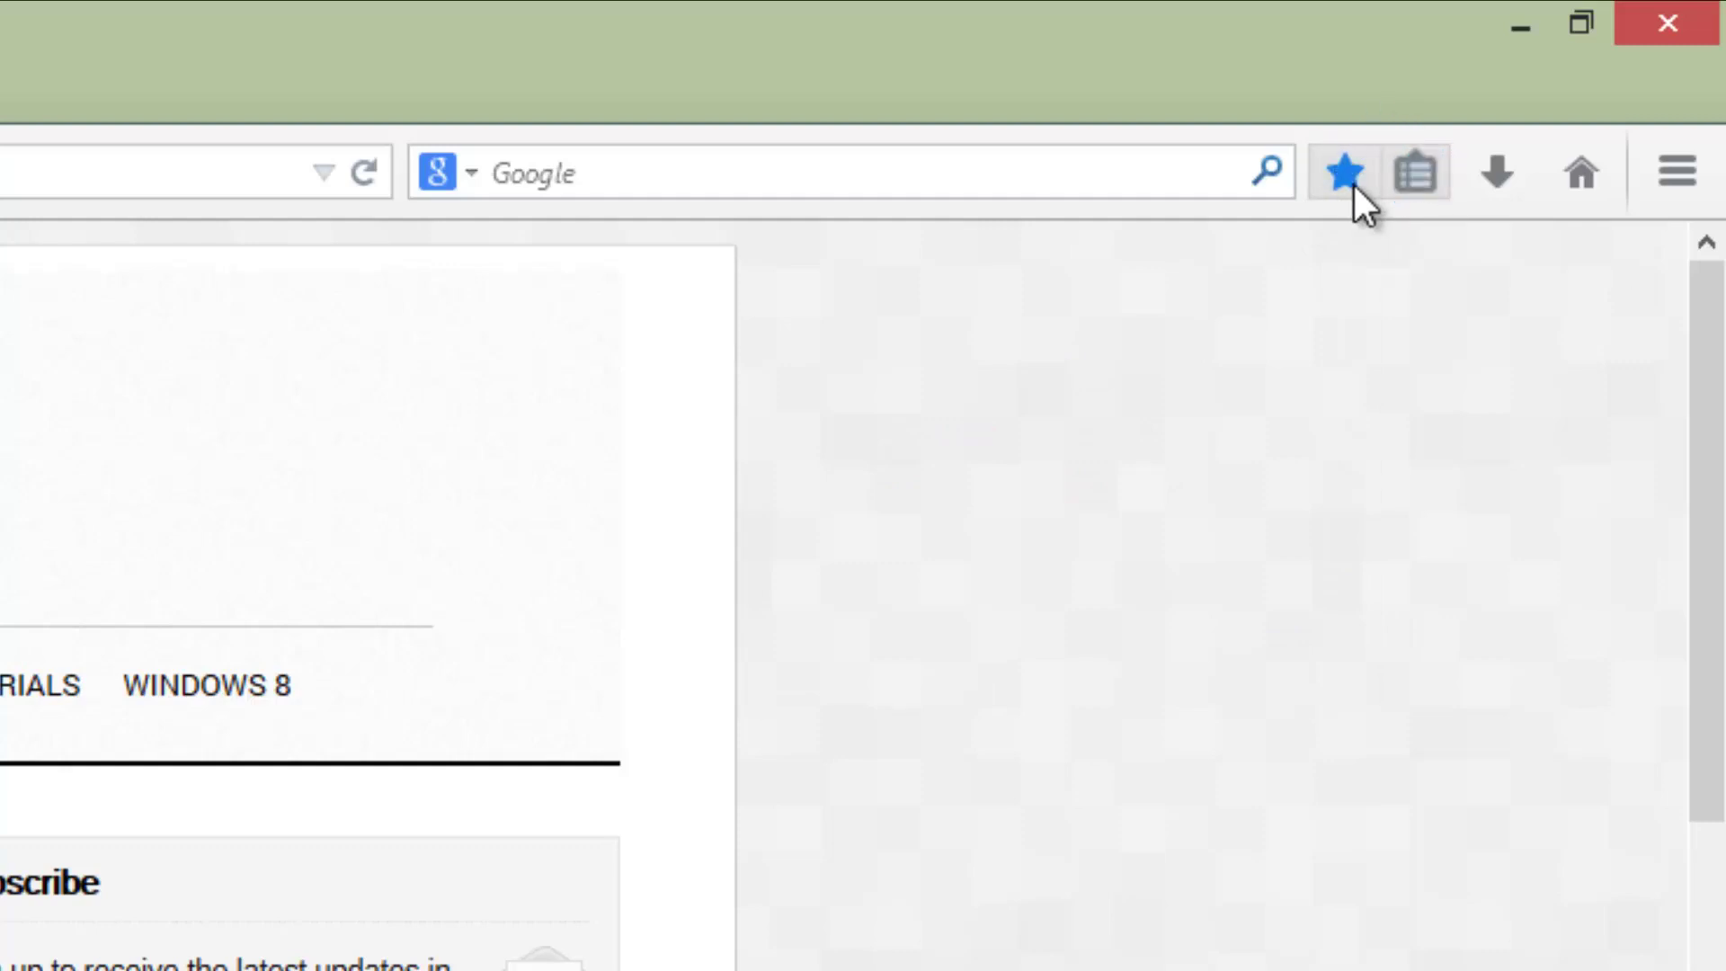
click(1414, 178)
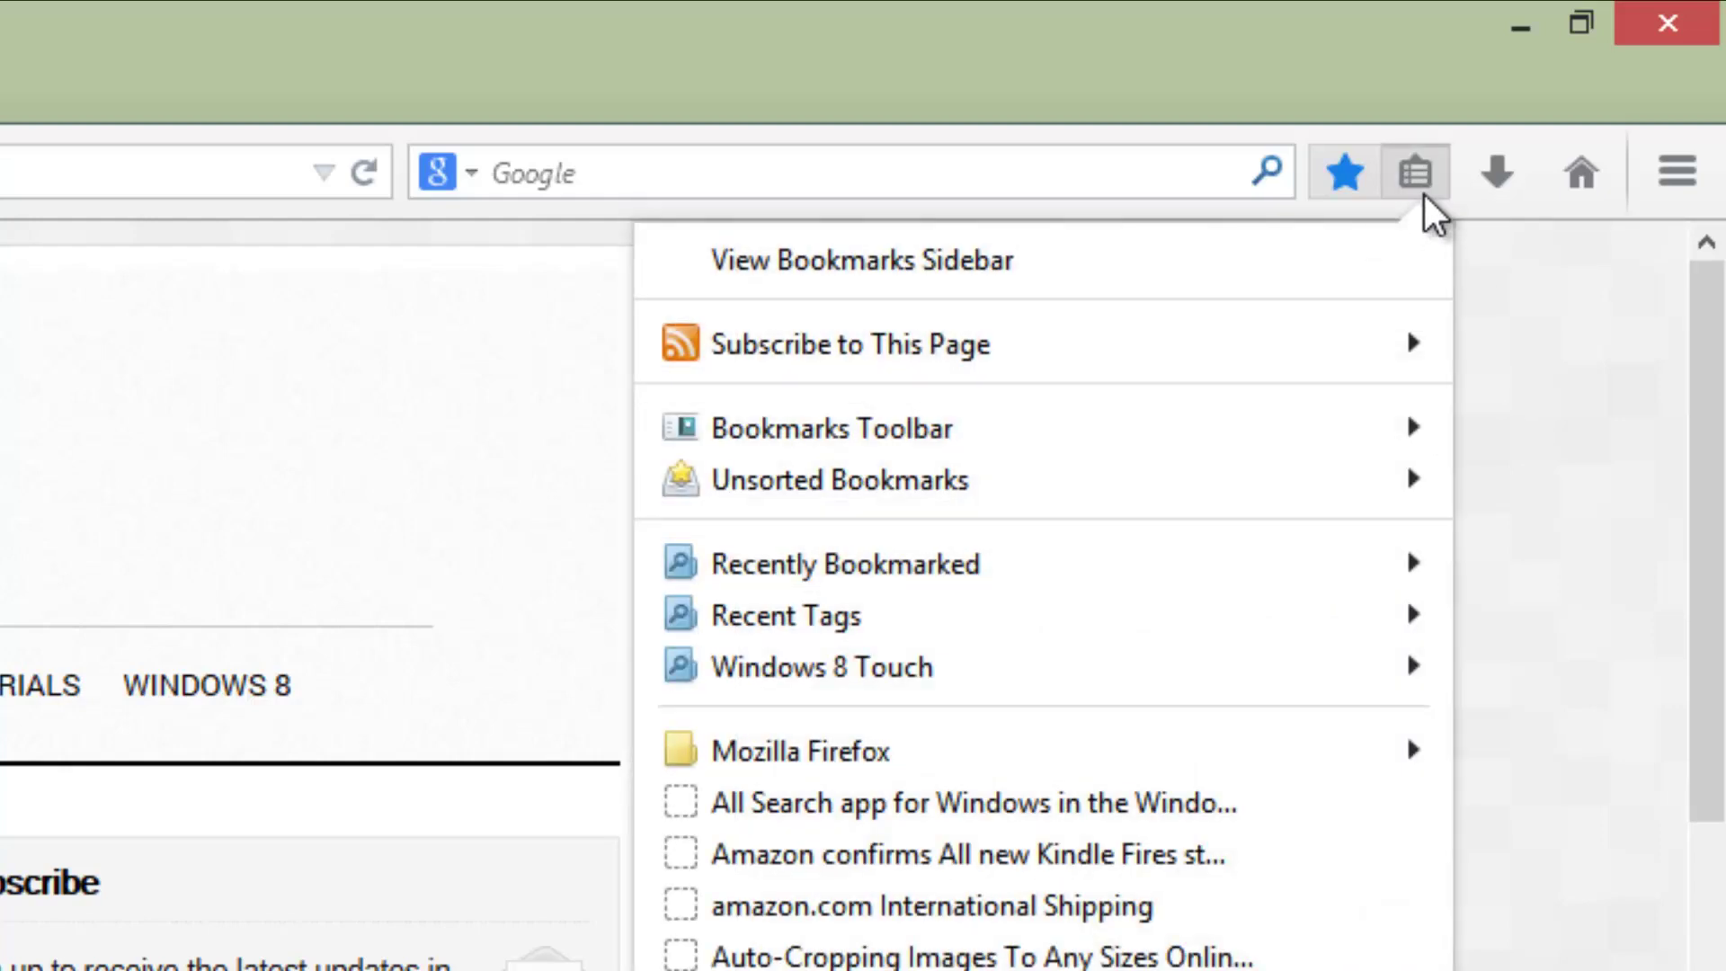
click(1485, 665)
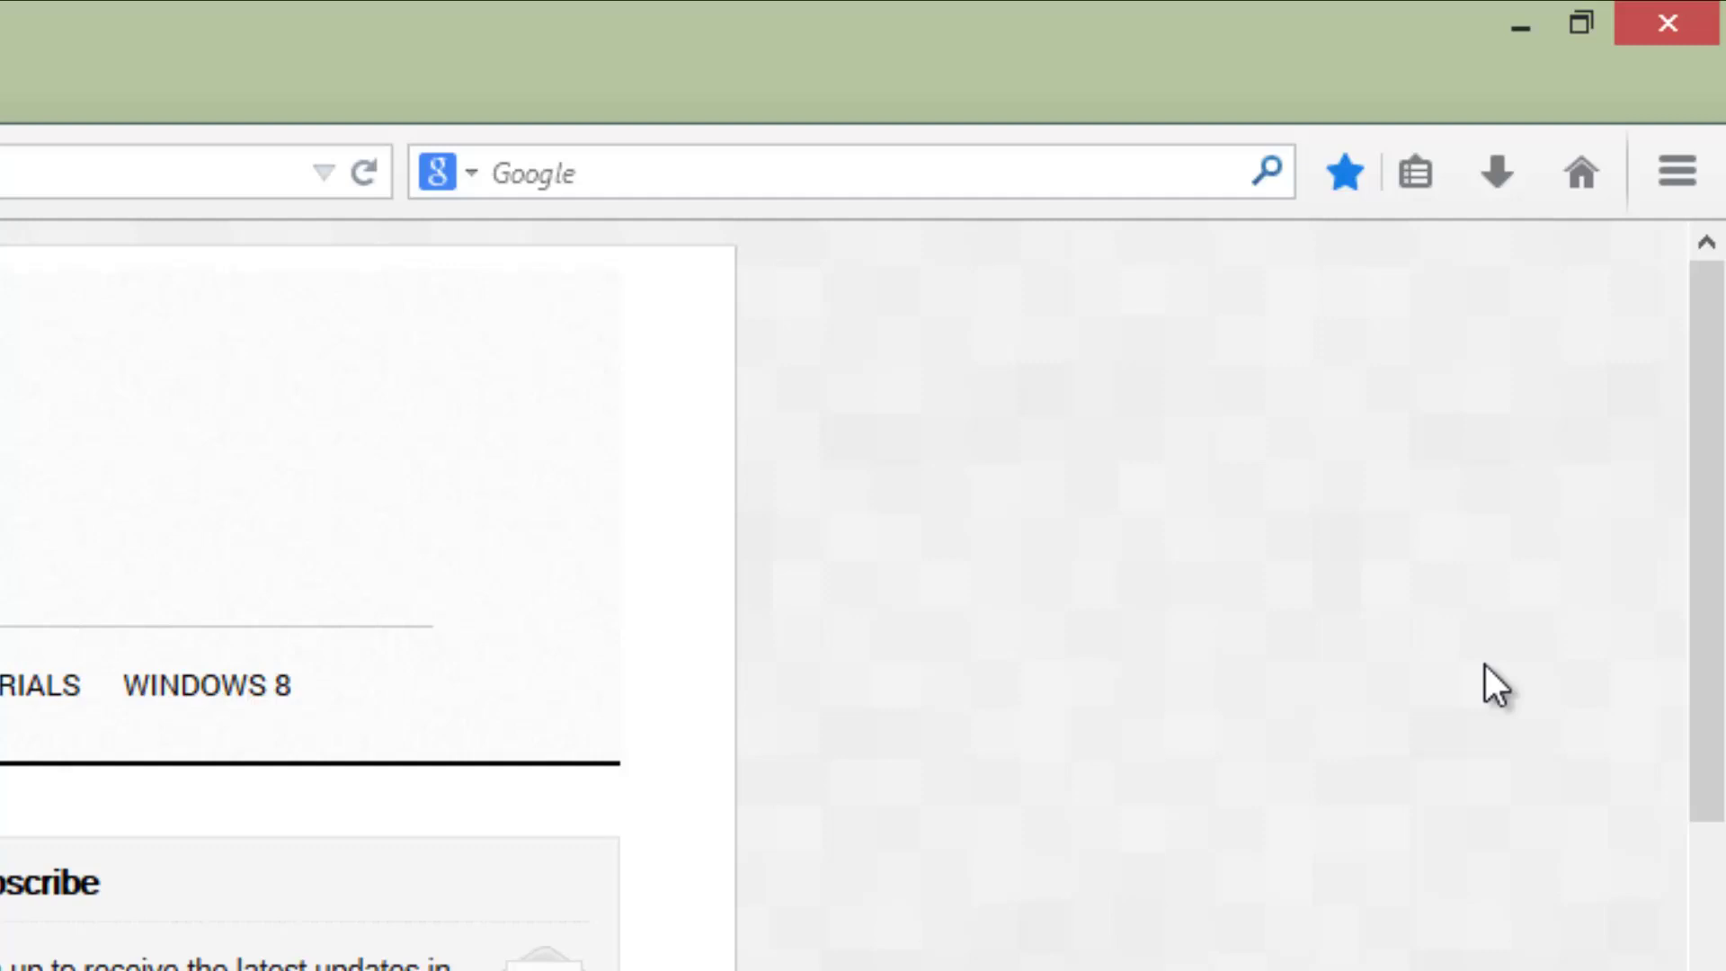
click(1688, 190)
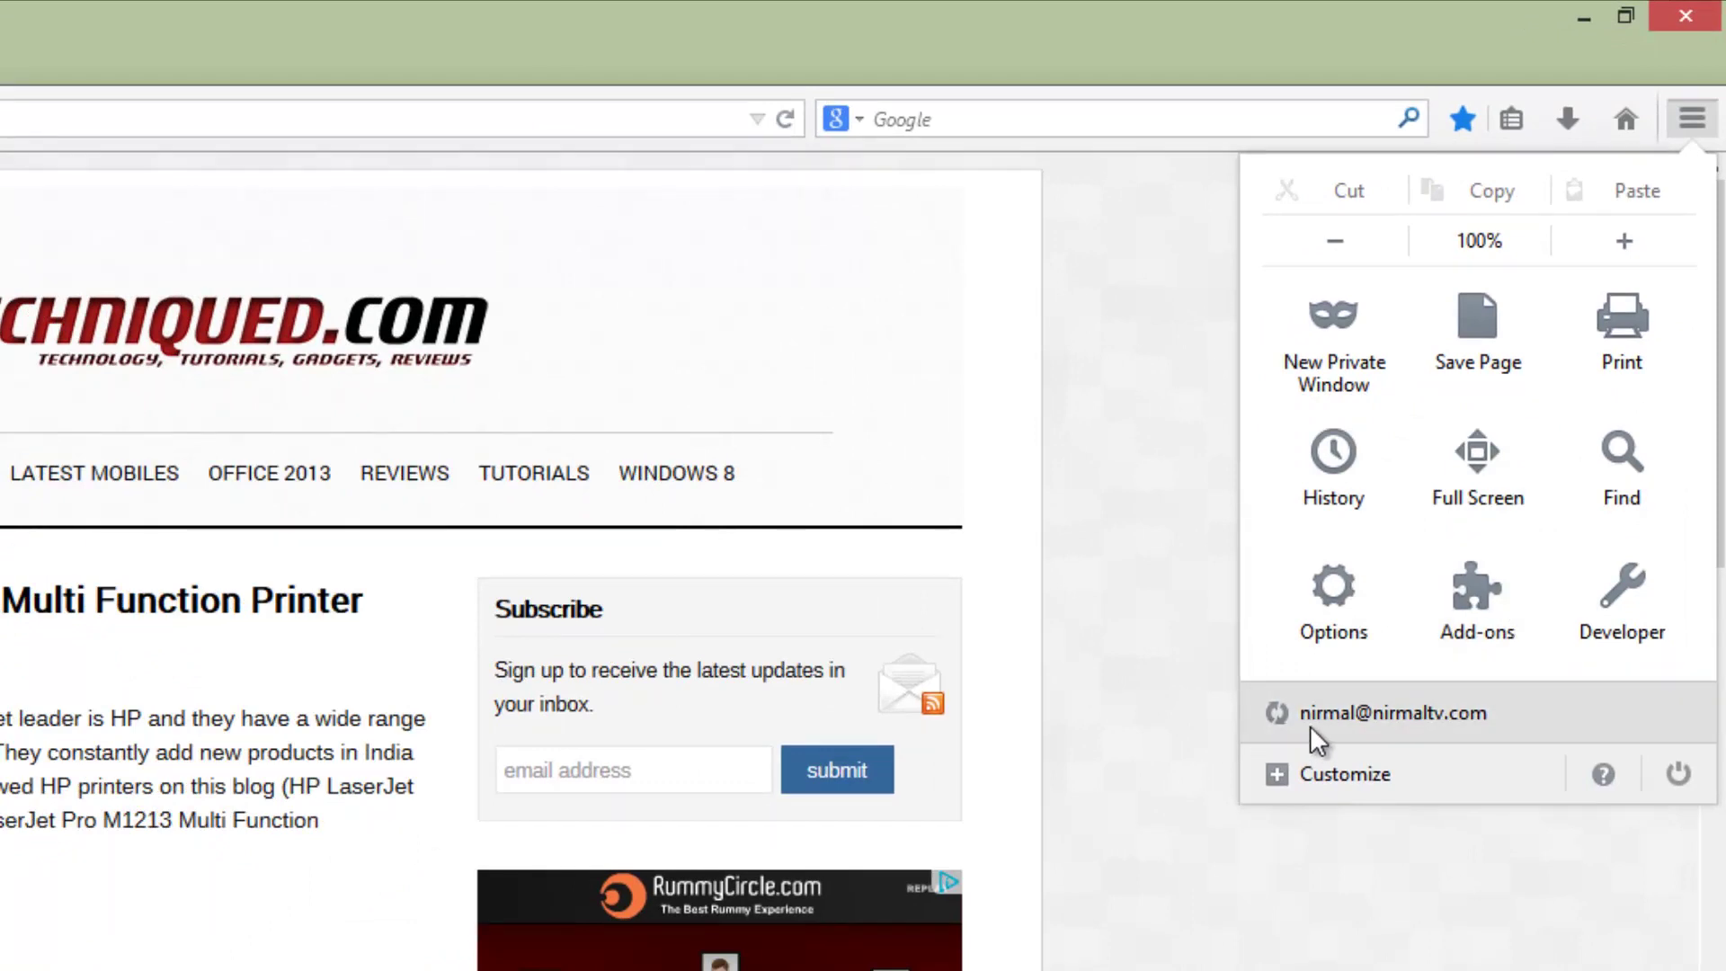
click(1350, 705)
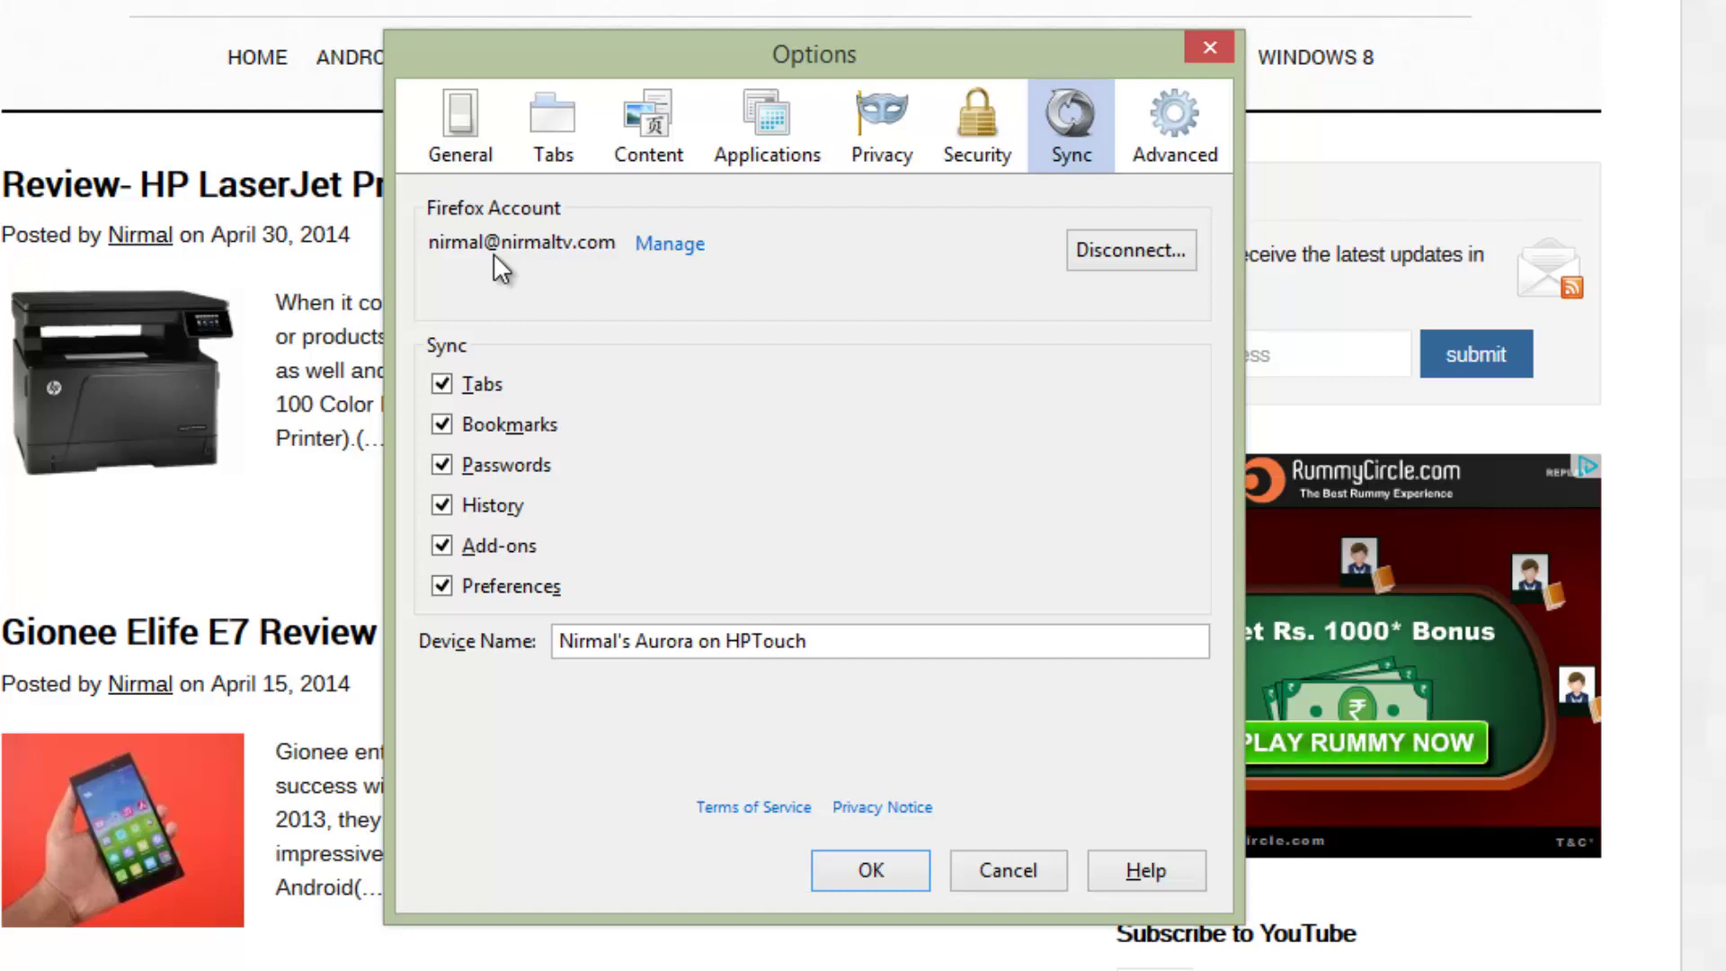
- Enter Customize mode and move the Bookmarks widget off the toolbar and back
click(989, 870)
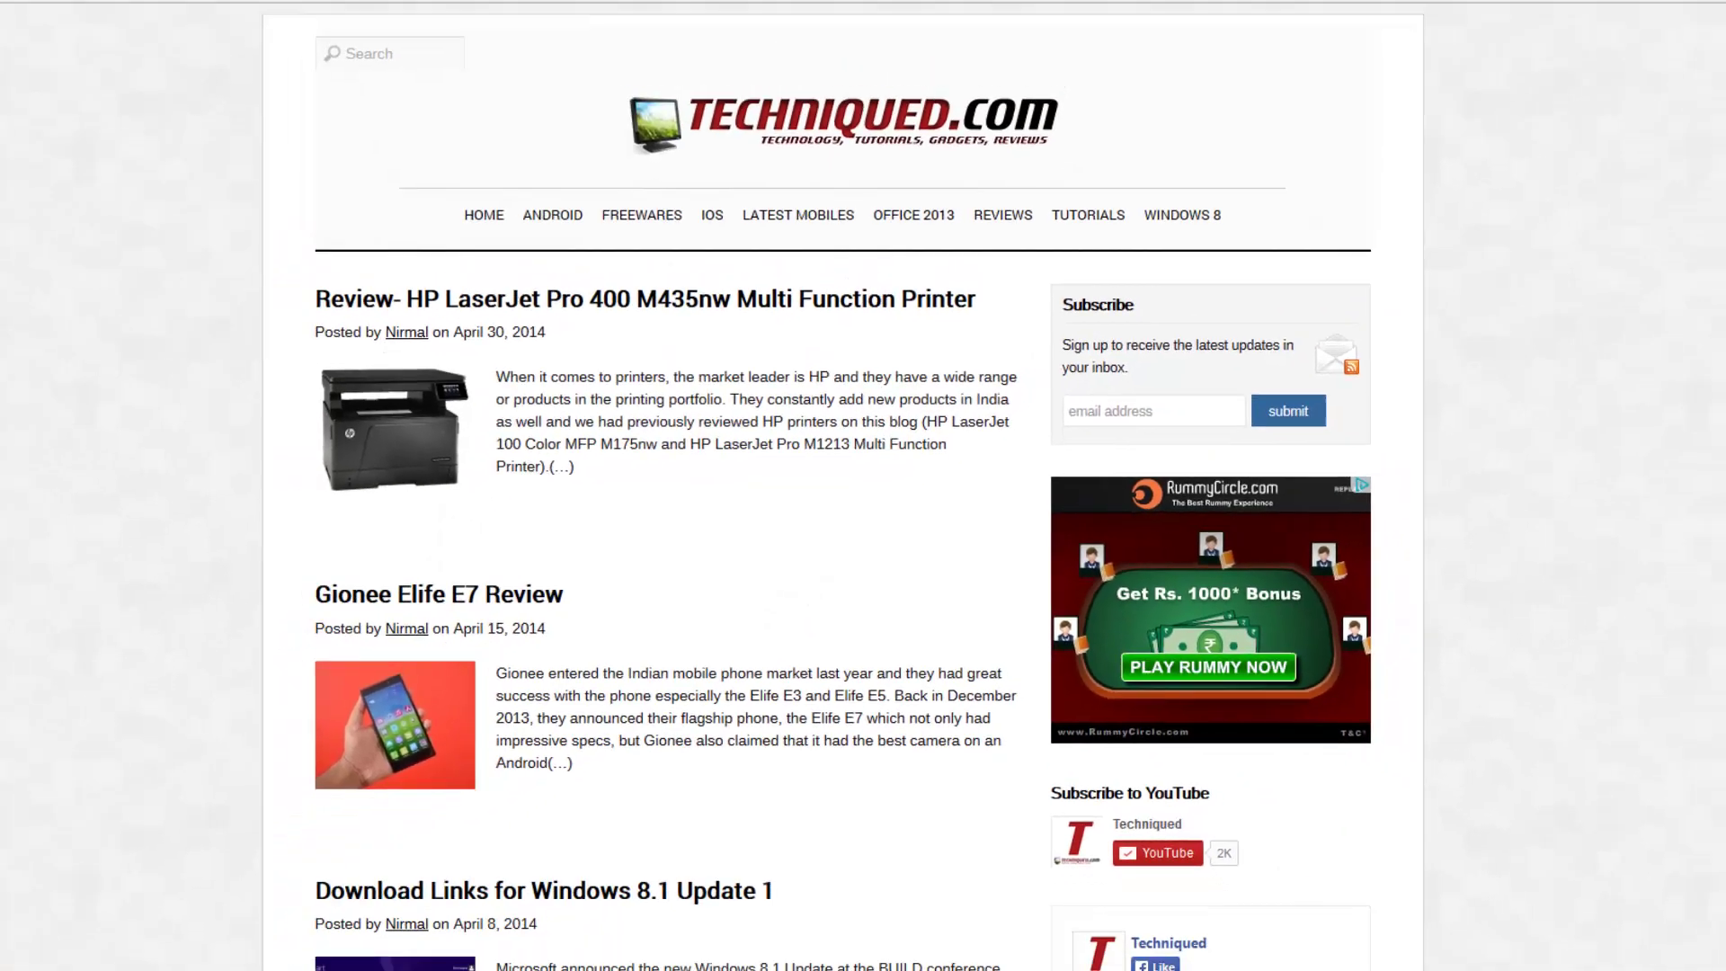
click(1699, 70)
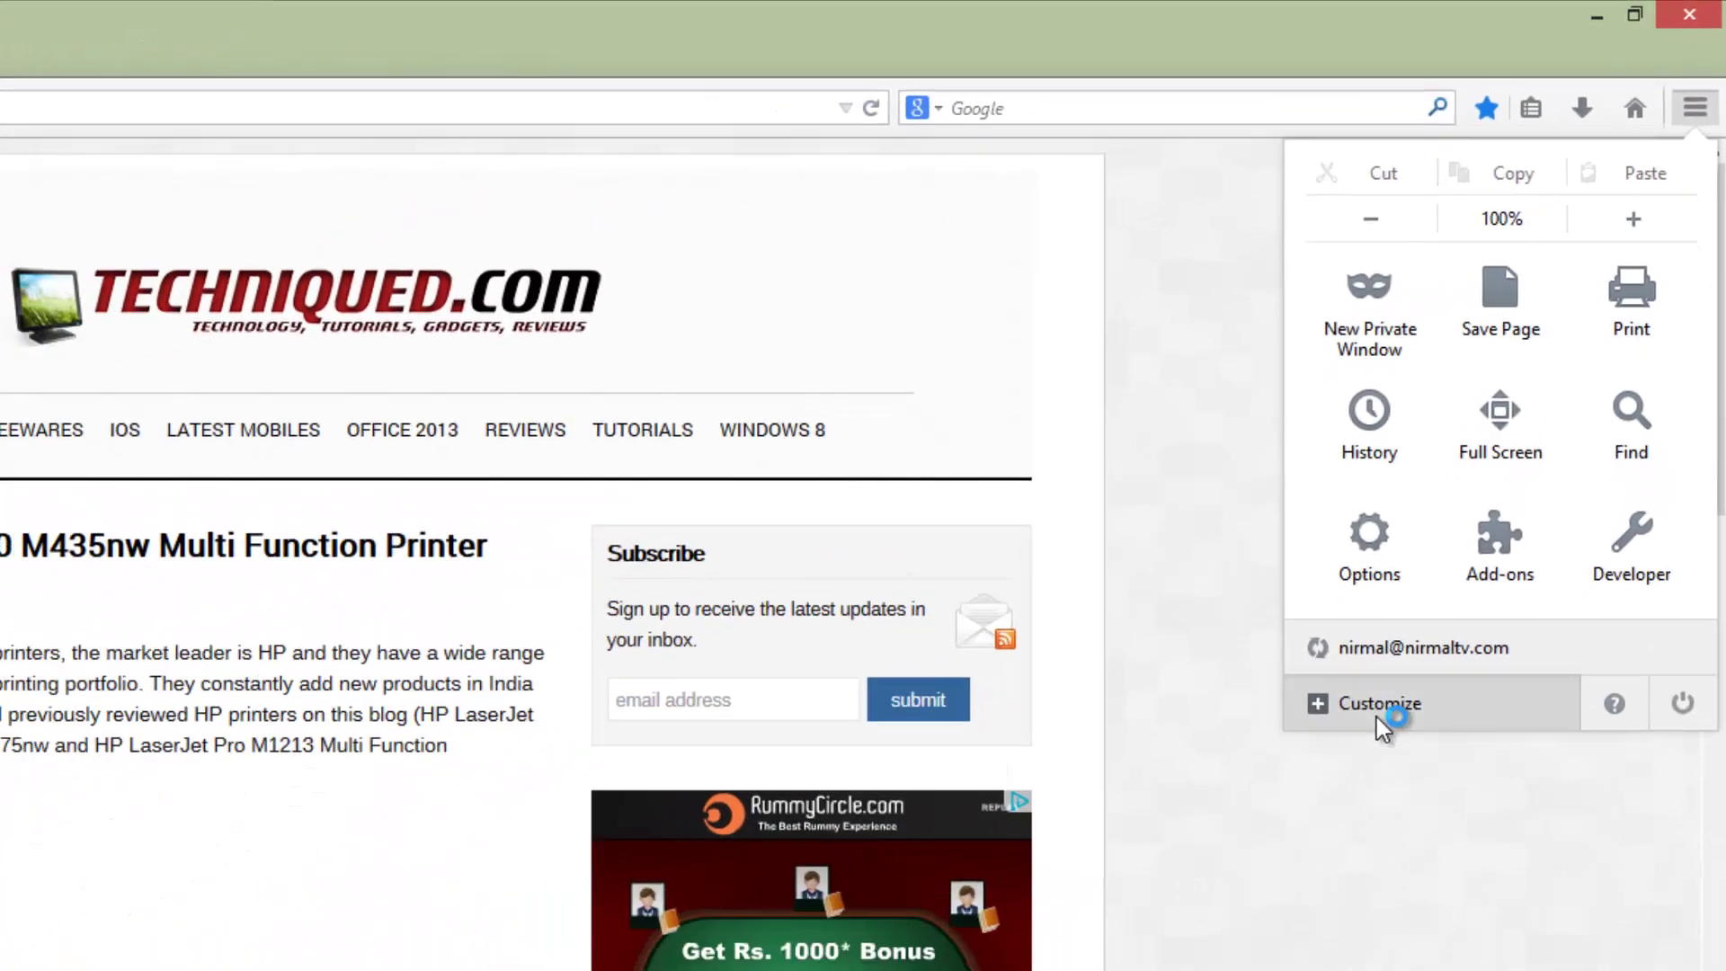
click(1453, 561)
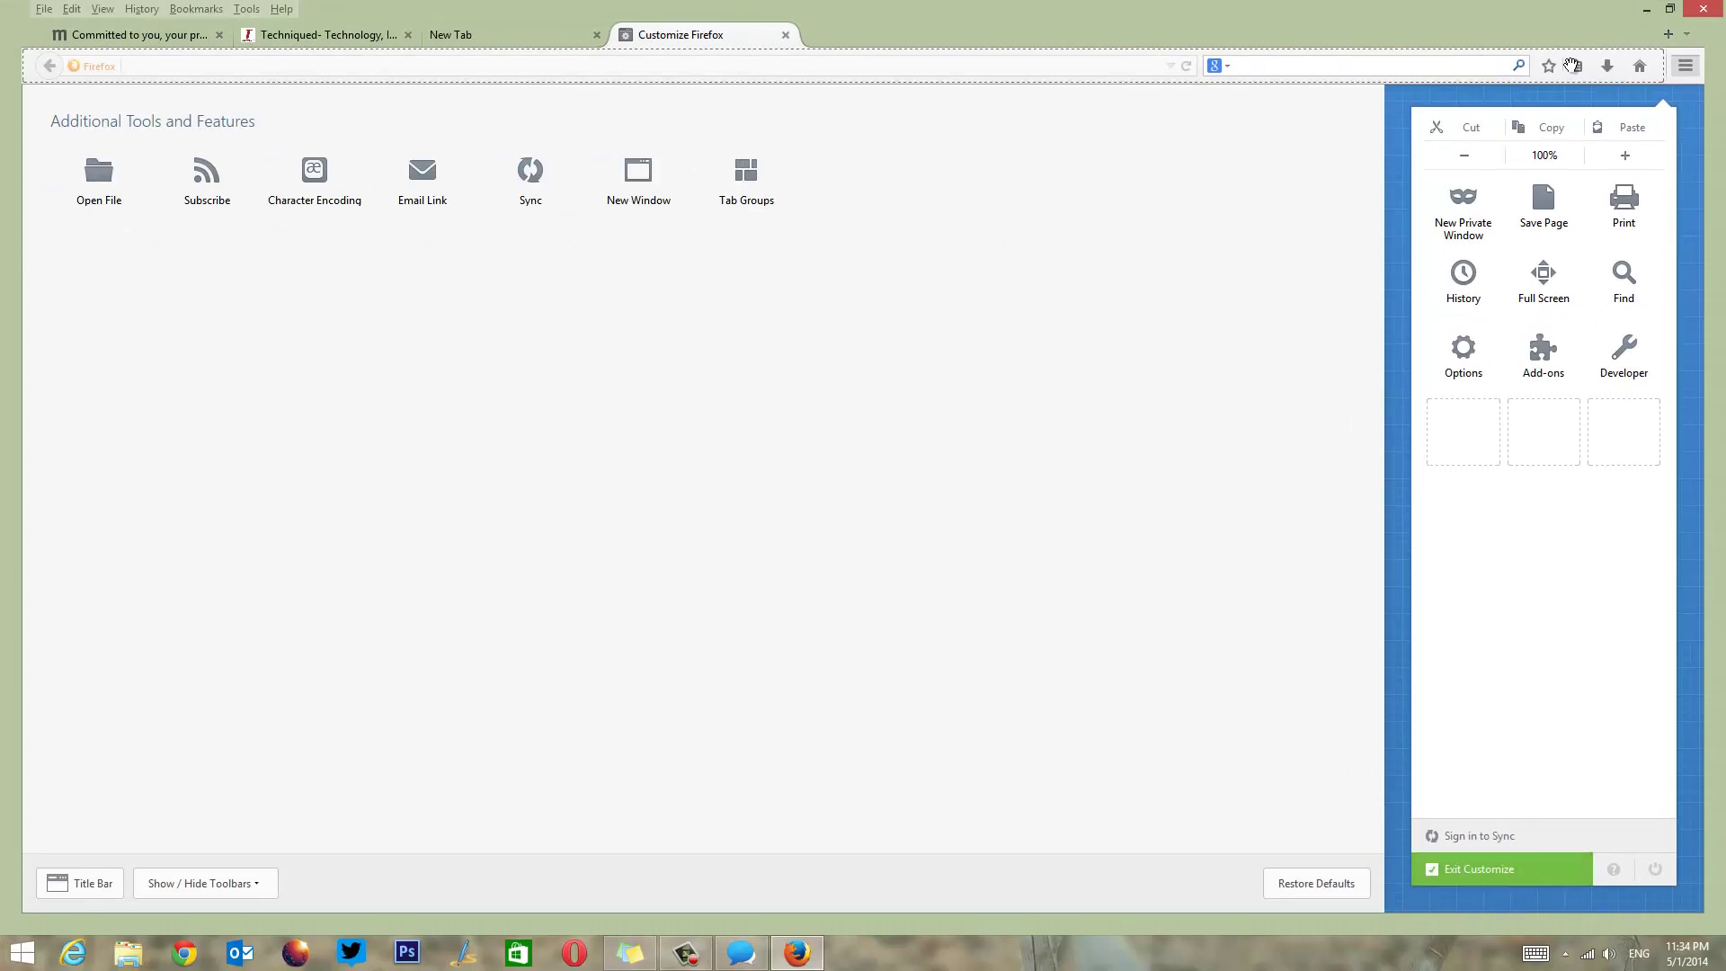
drag(1548, 65, 913, 294)
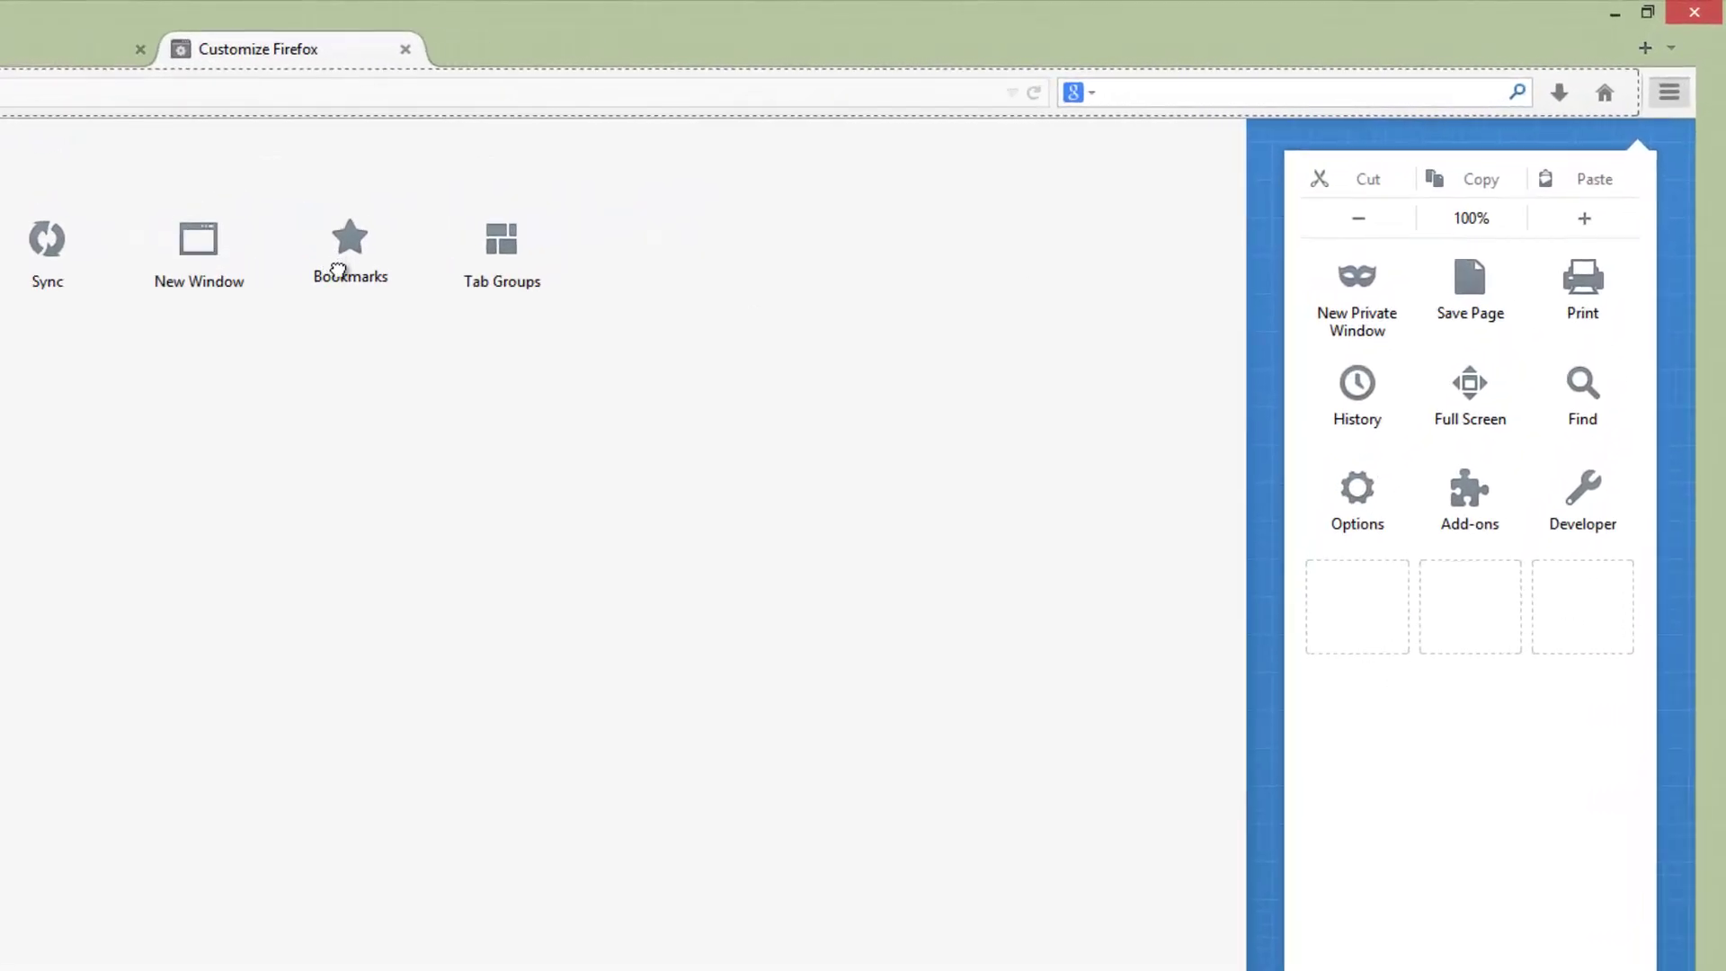
drag(338, 270, 1618, 95)
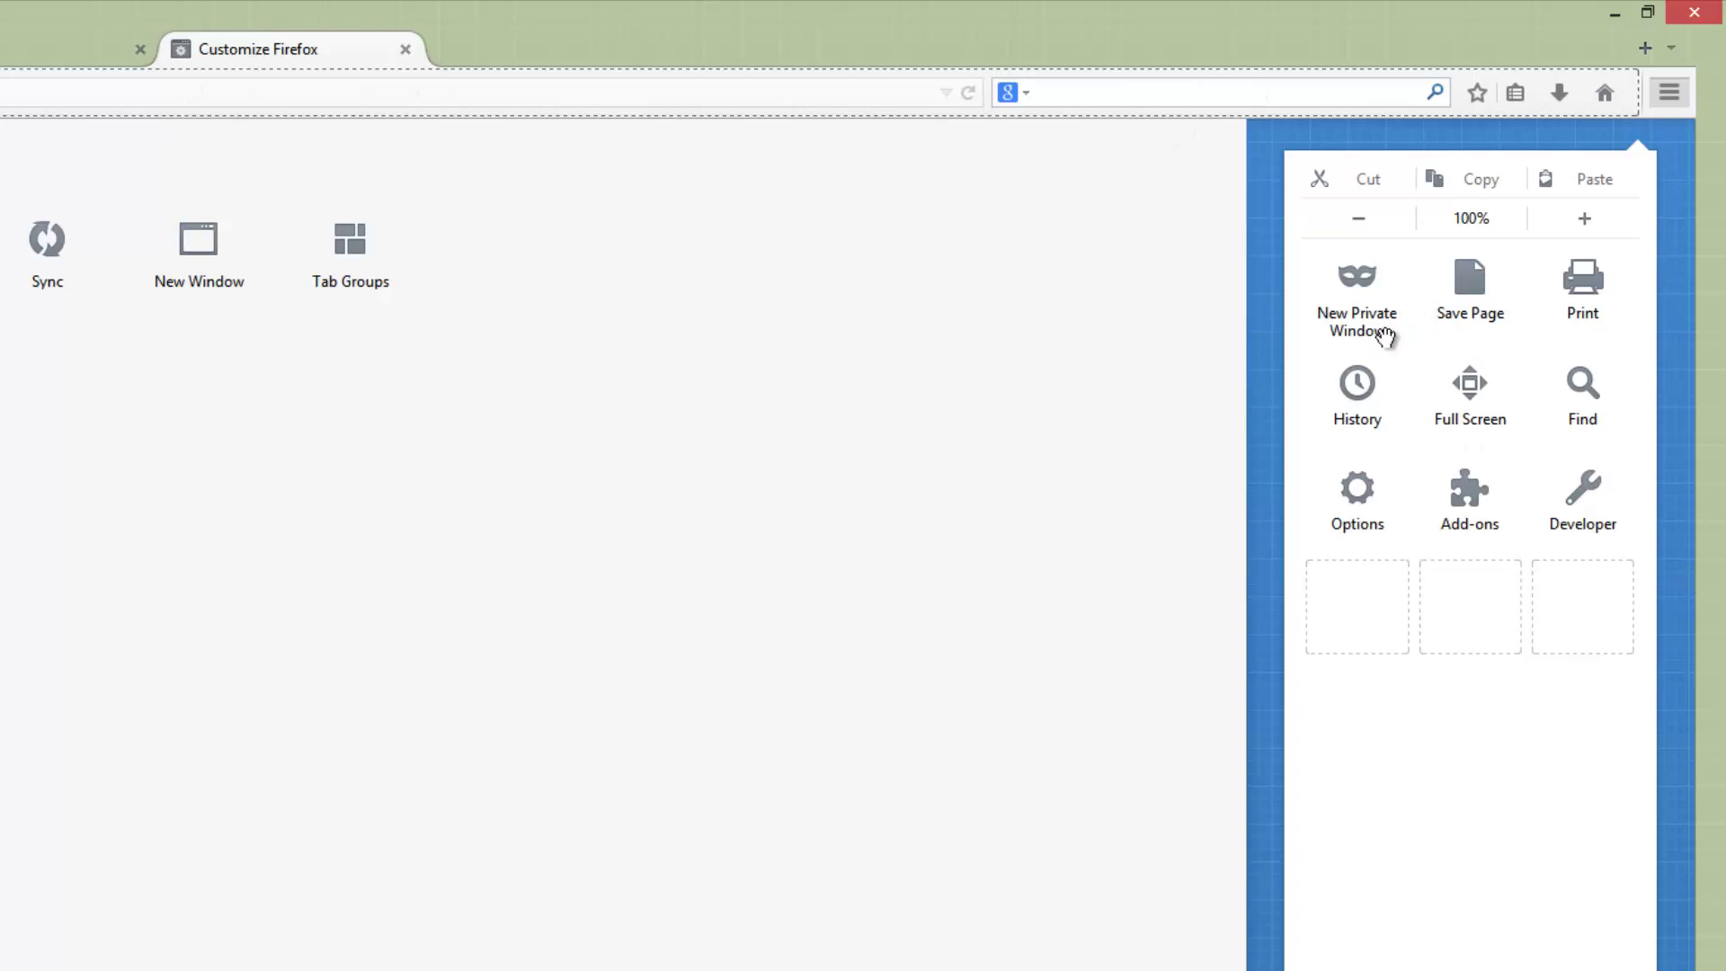
- Replace History in the menu panel with Tab Groups and Email Link
drag(1382, 435, 688, 479)
drag(342, 281, 1361, 395)
drag(7, 284, 1438, 435)
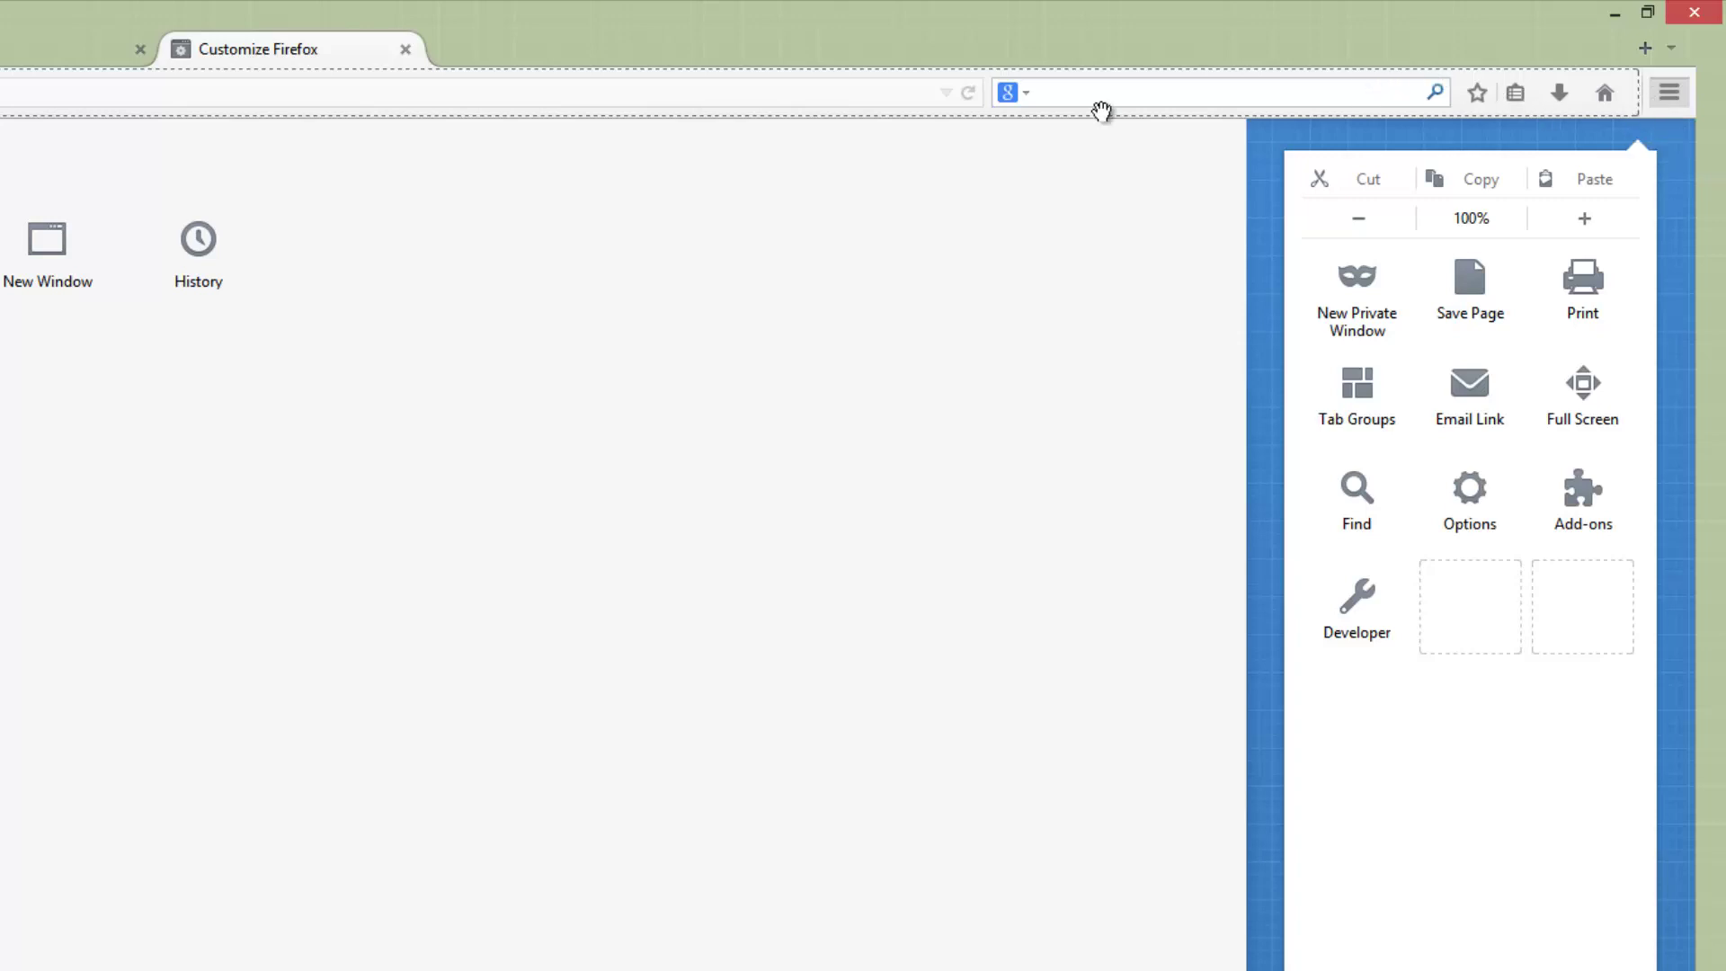
- Put a New Window button on the navigation toolbar beside the search bar
drag(1101, 93, 1348, 92)
drag(36, 261, 975, 93)
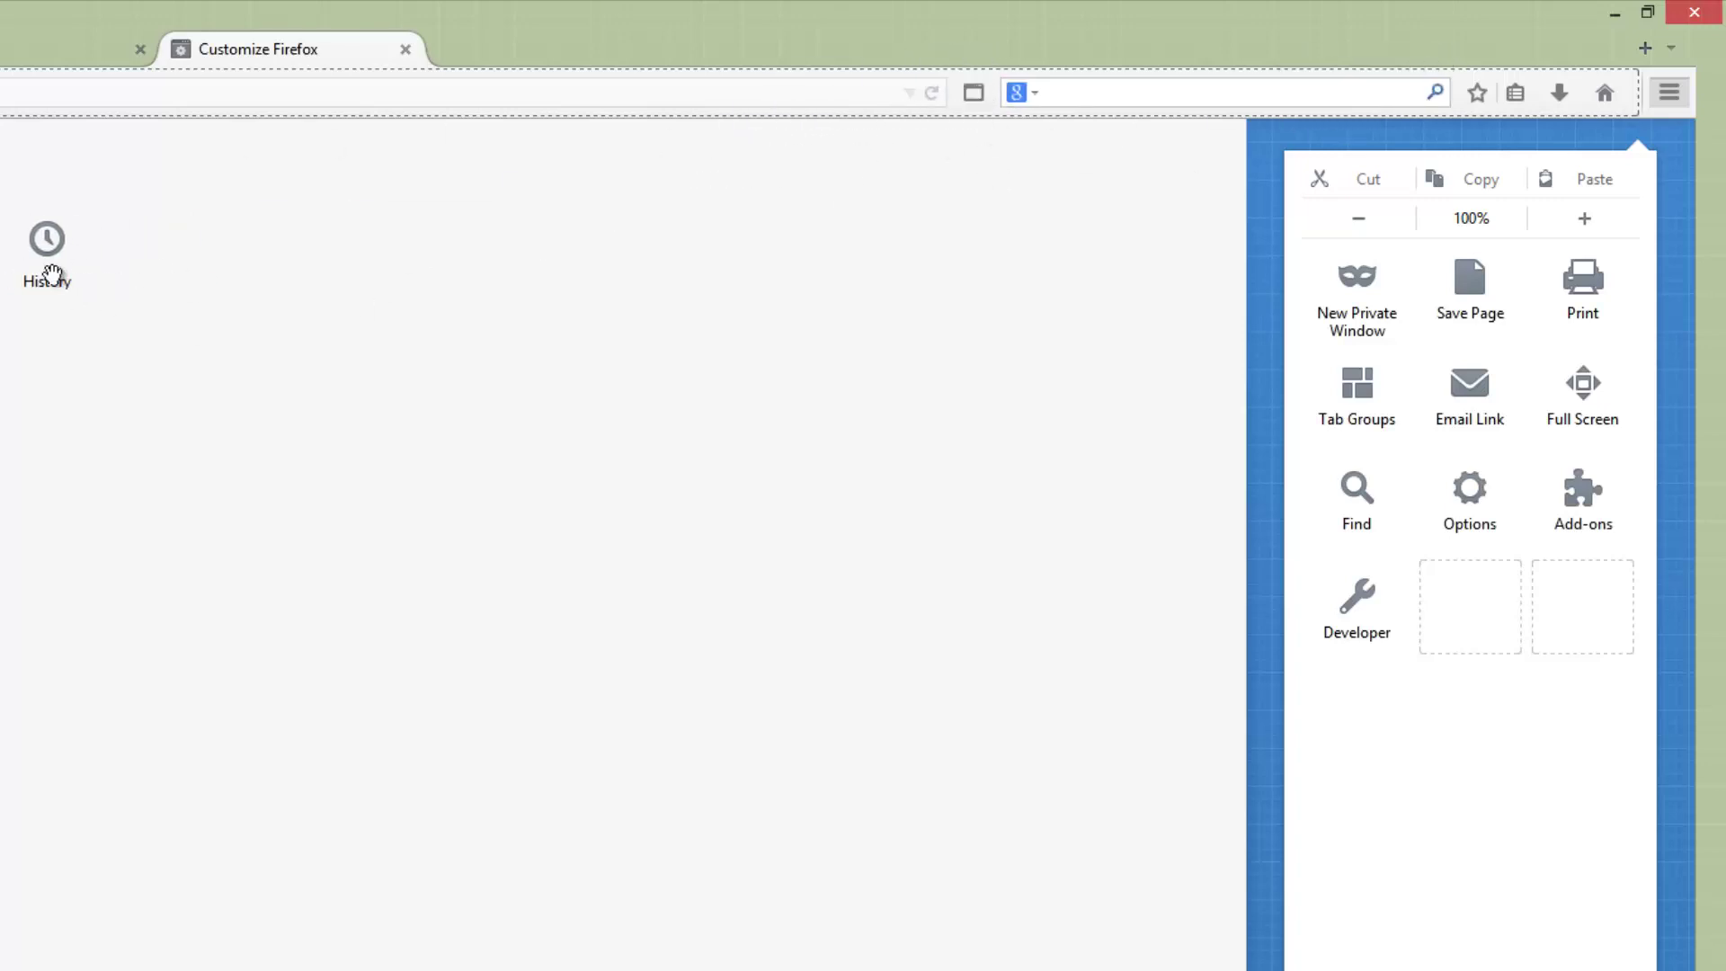